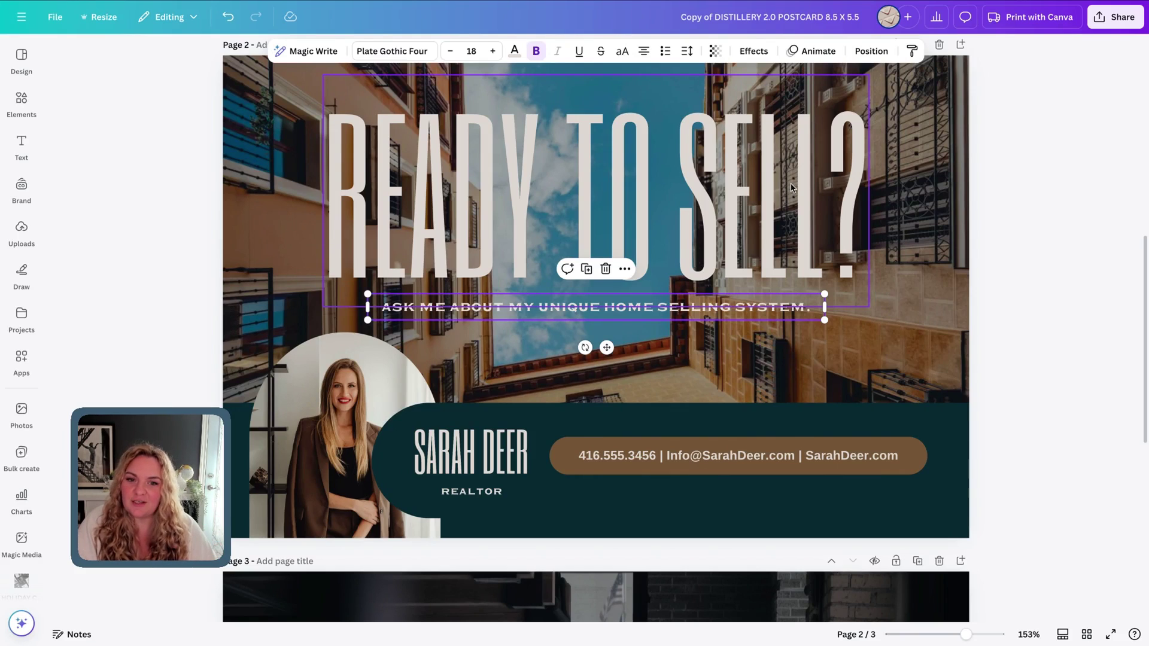
Replace the page 2 subtitle text with FIRST NAME
left_click(937, 185)
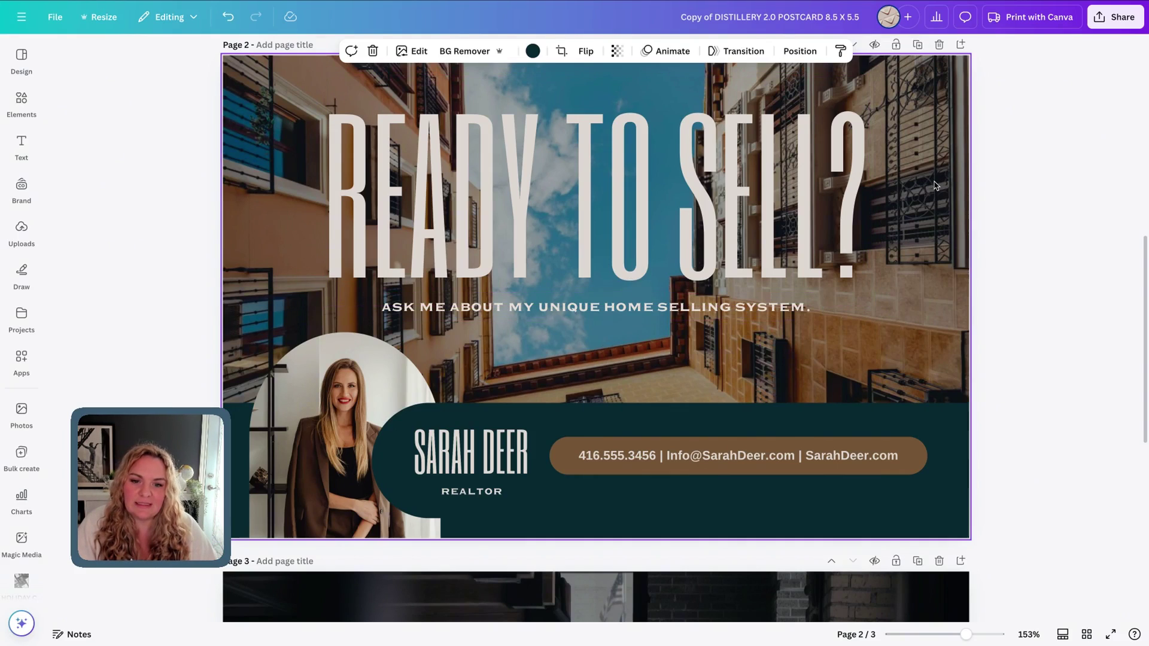
left_click(578, 308)
left_click(578, 311)
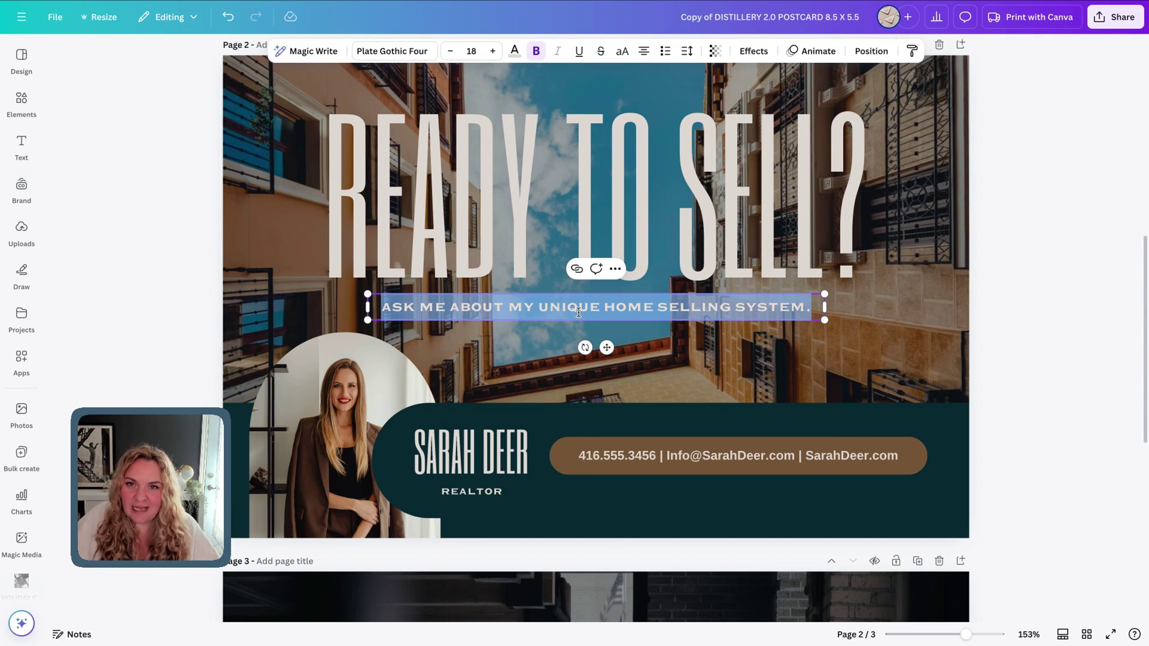
left_click(568, 317)
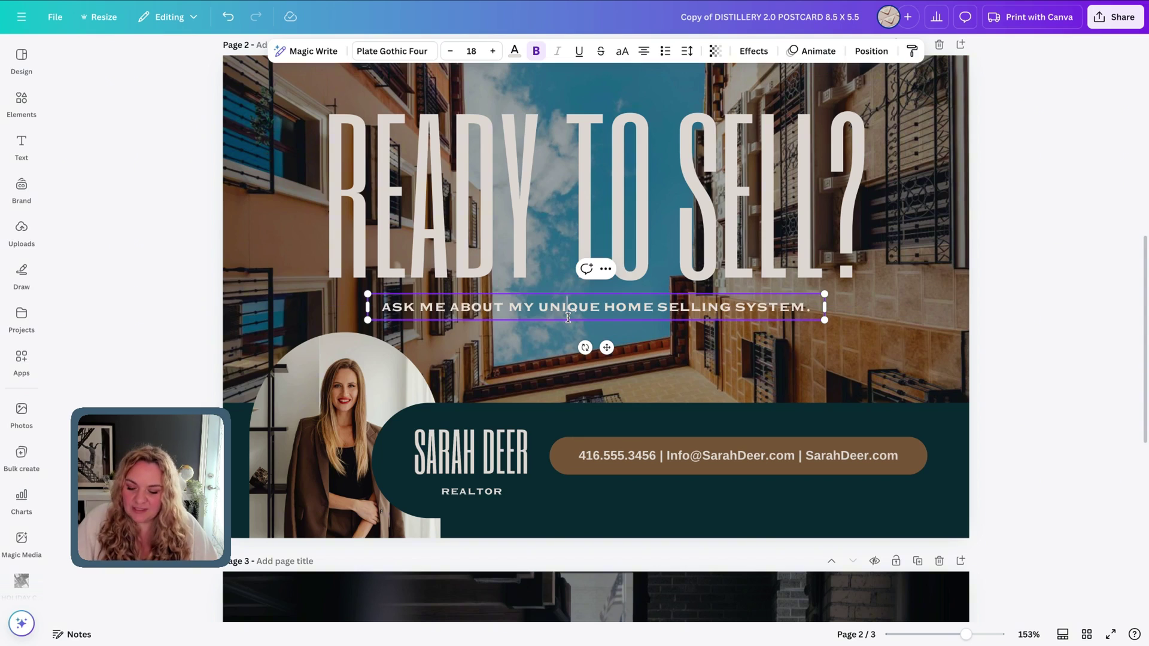
triple_click(568, 318)
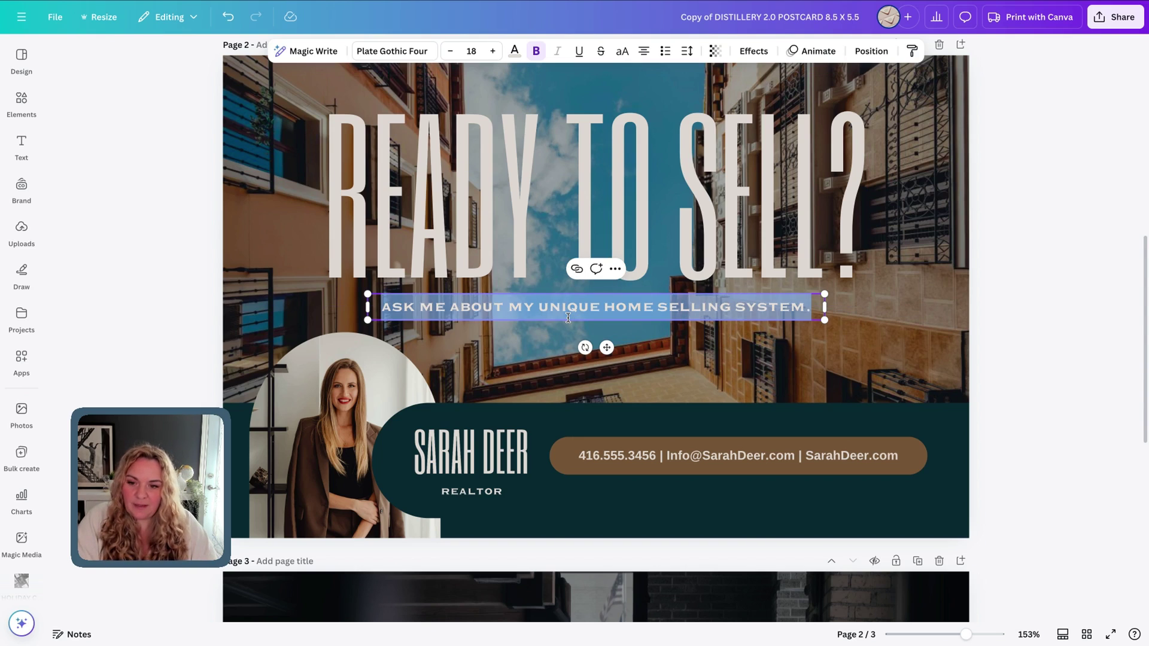
type("A")
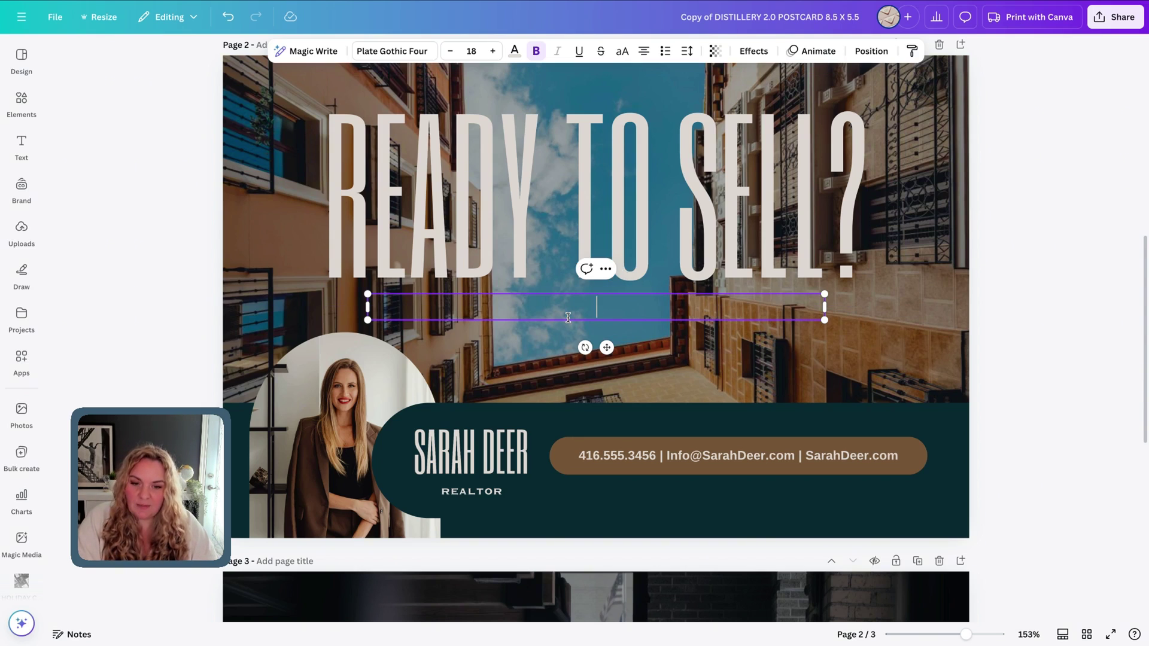
type("FIRST NAME")
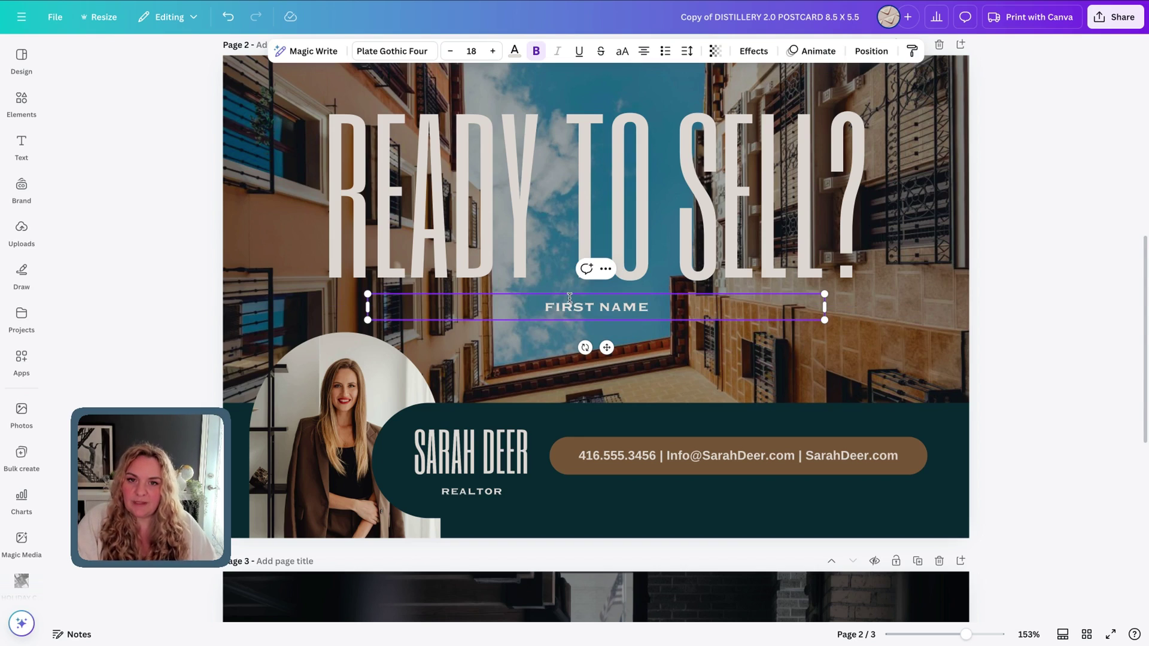
Right-align FIRST NAME, narrow its box from the left, and move it toward the centre
left_click(643, 52)
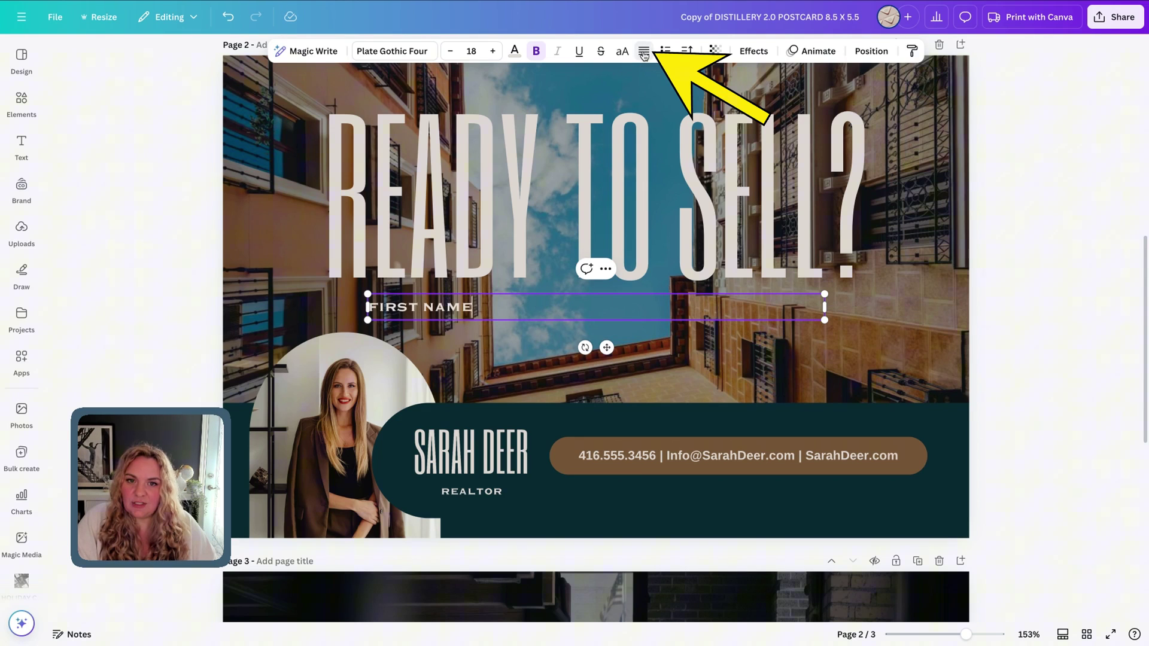
left_click(644, 53)
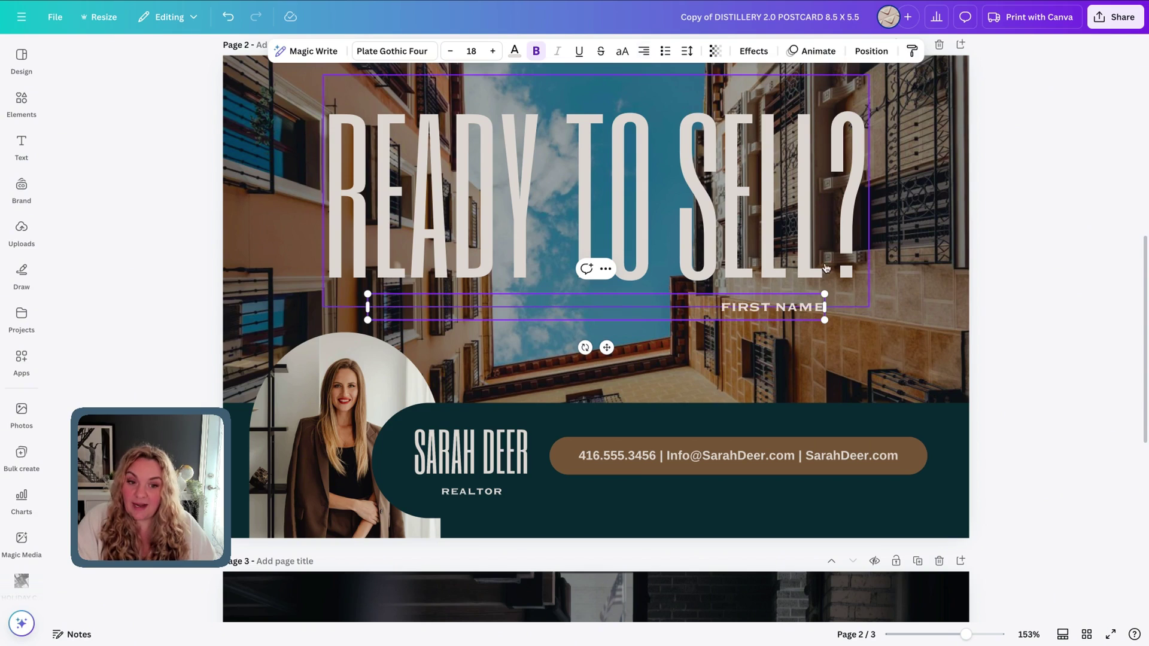
left_click_drag(367, 307, 569, 307)
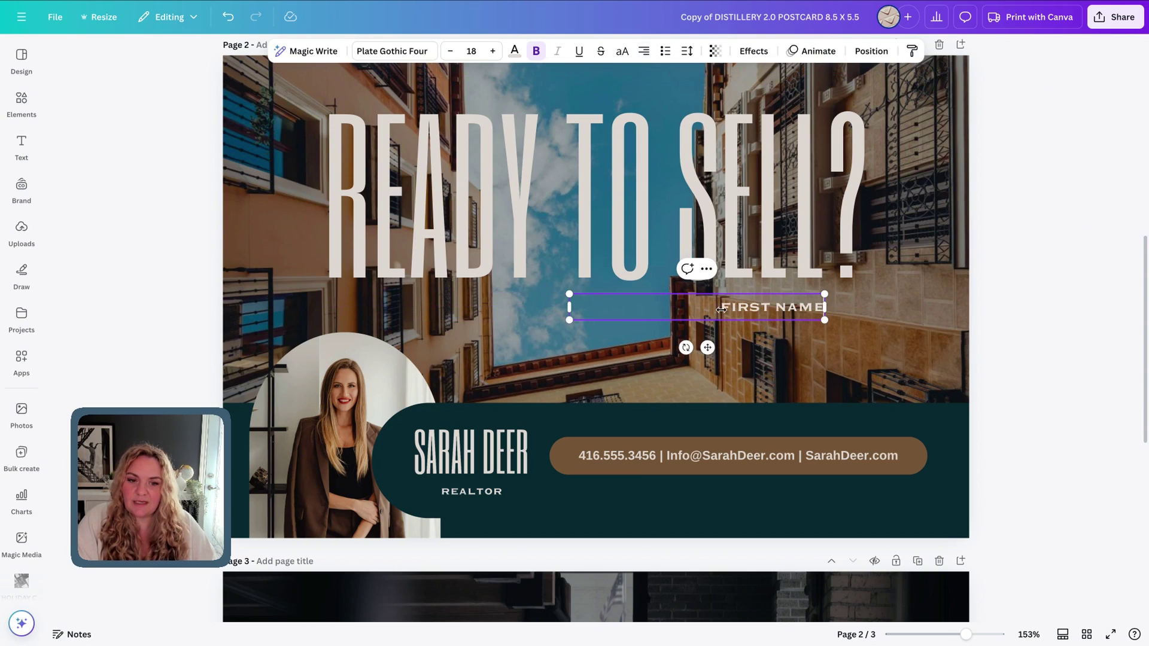
left_click(792, 347)
left_click_drag(770, 314, 595, 314)
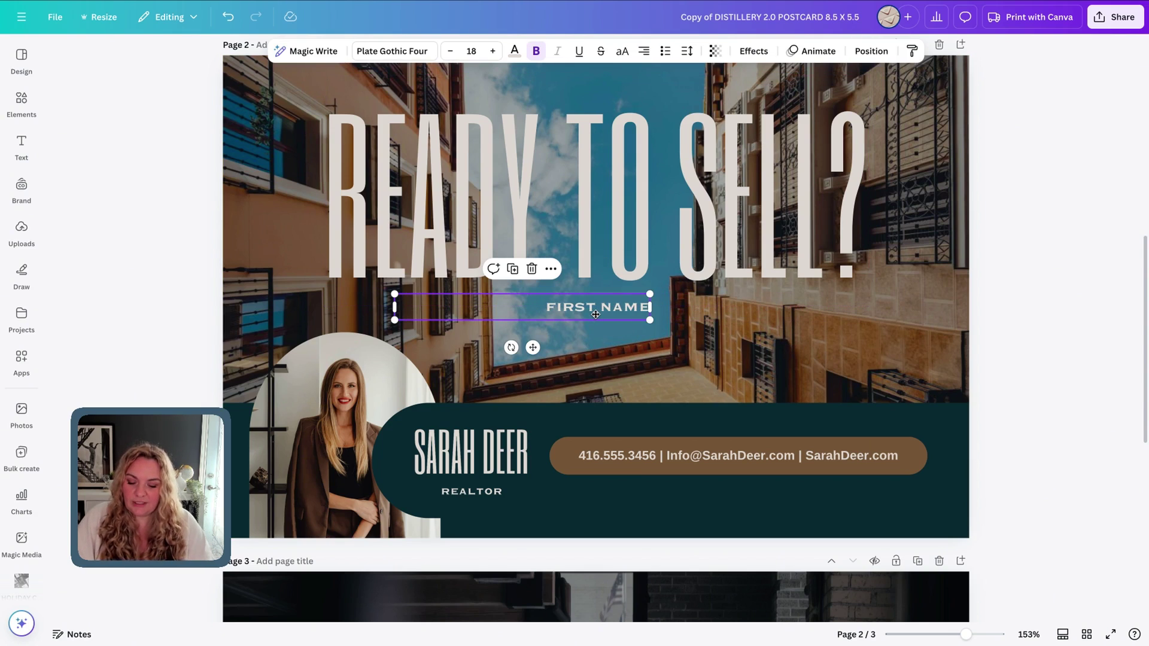
Duplicate the FIRST NAME box, place the copy to its right, and left-align it
right_click(595, 313)
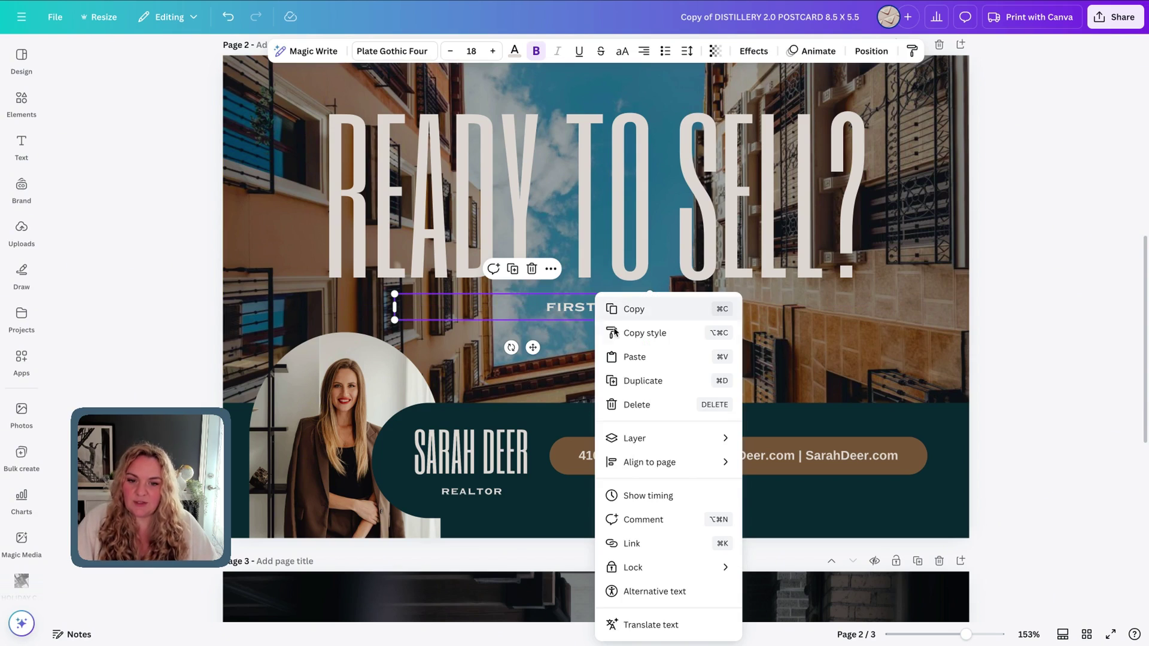
left_click(643, 381)
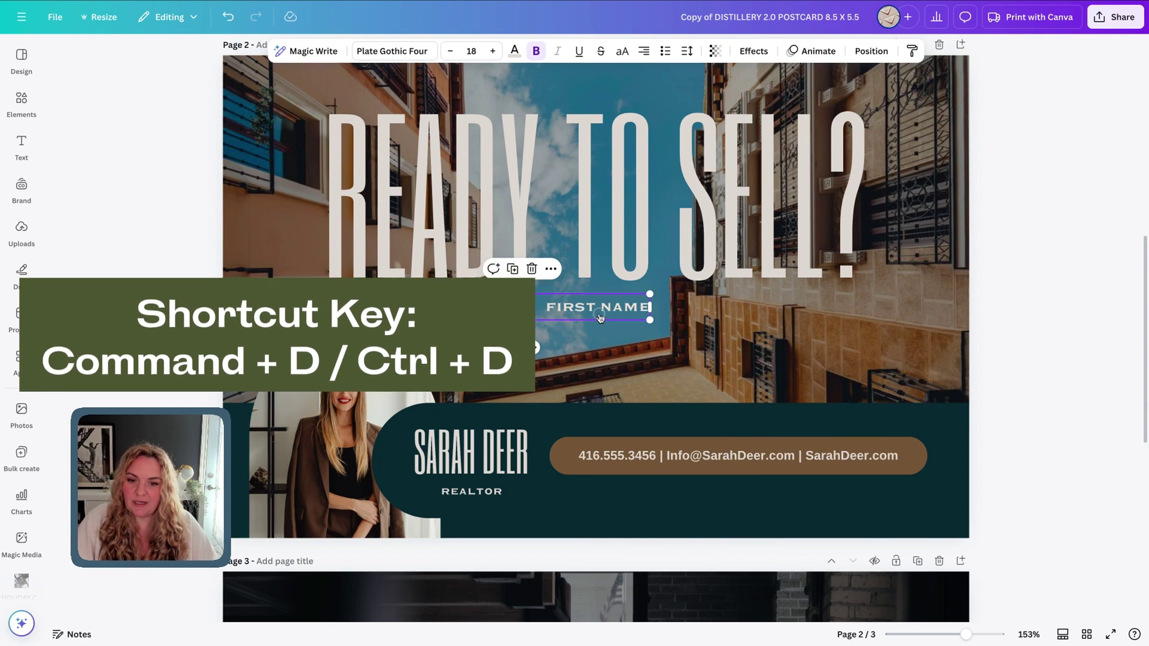
left_click_drag(591, 303, 854, 304)
left_click(645, 57)
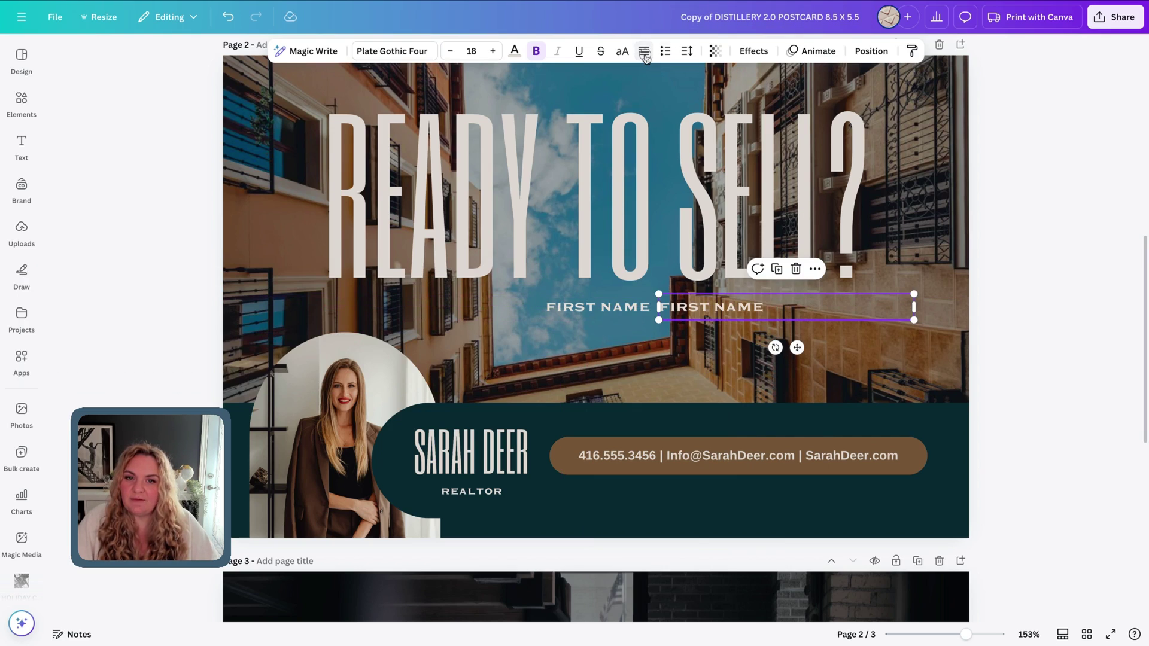
Select both name boxes and centre them together beneath the headline
left_click(635, 311, "shift")
right_click(635, 313)
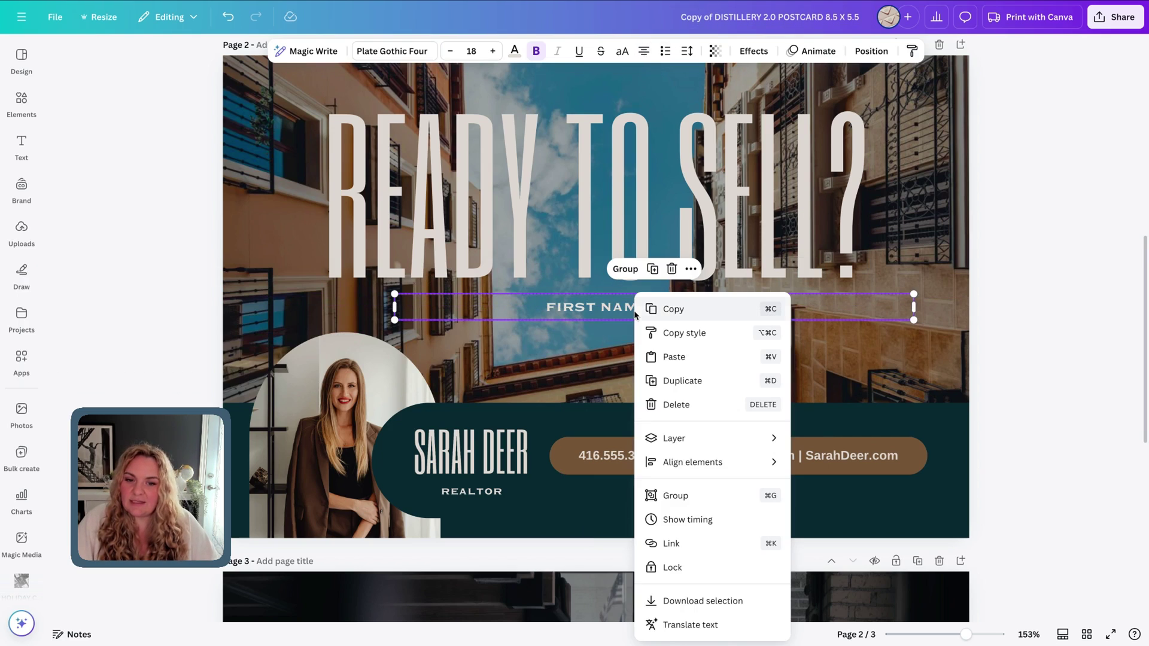
mouse_move(710, 468)
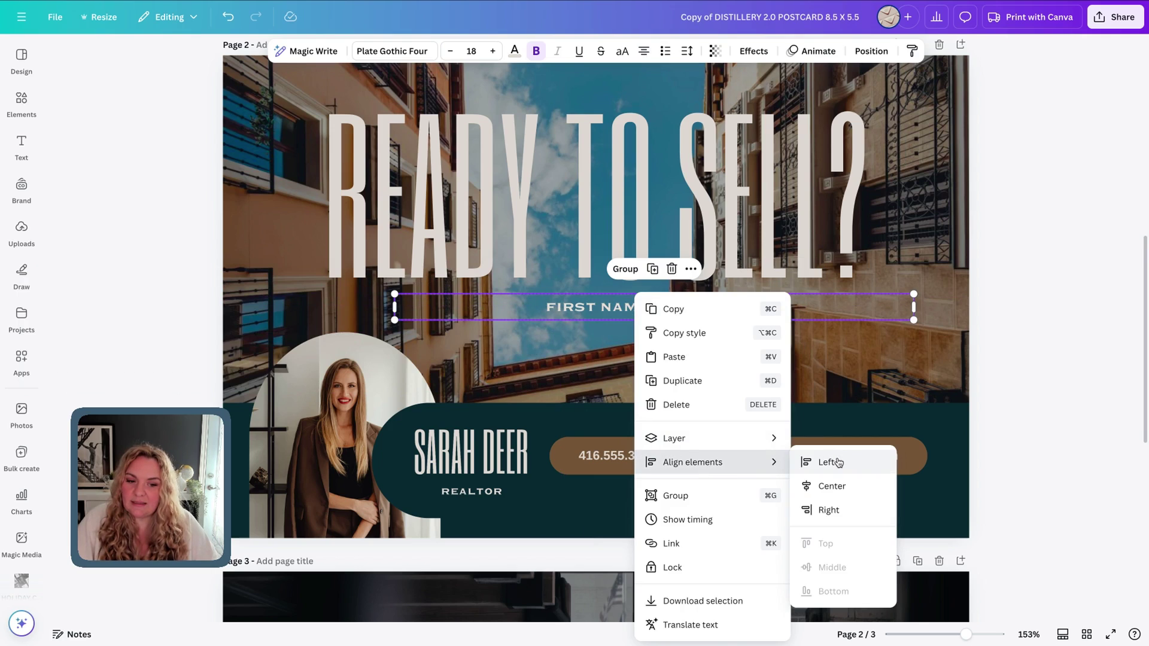
key("Escape")
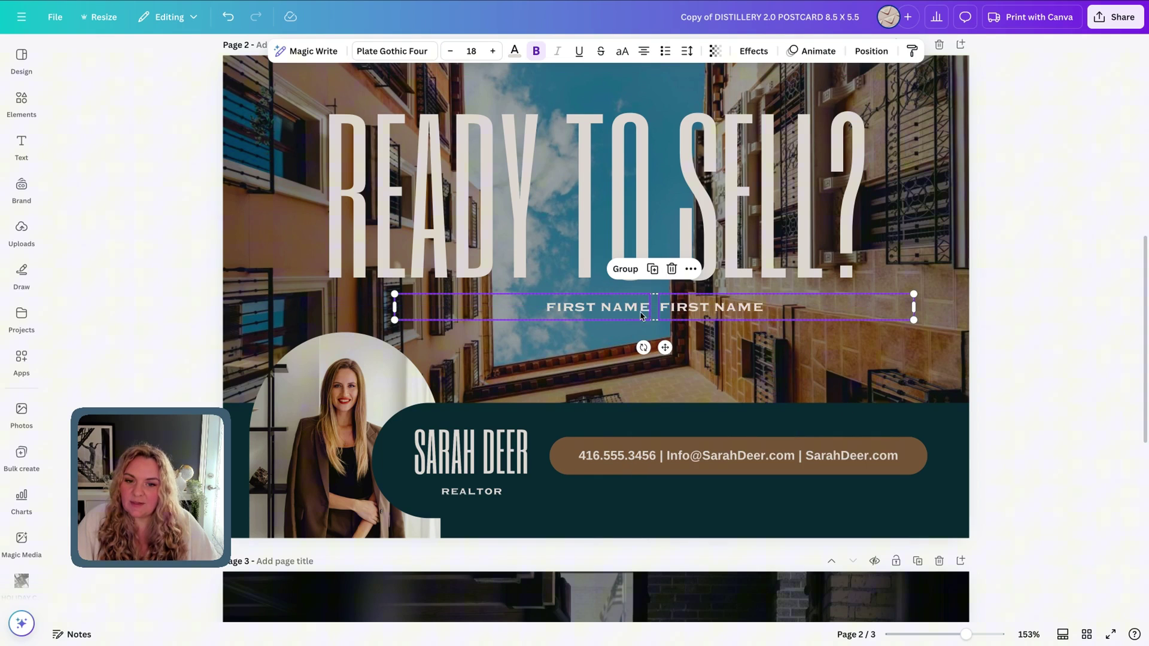
left_click_drag(637, 316, 582, 314)
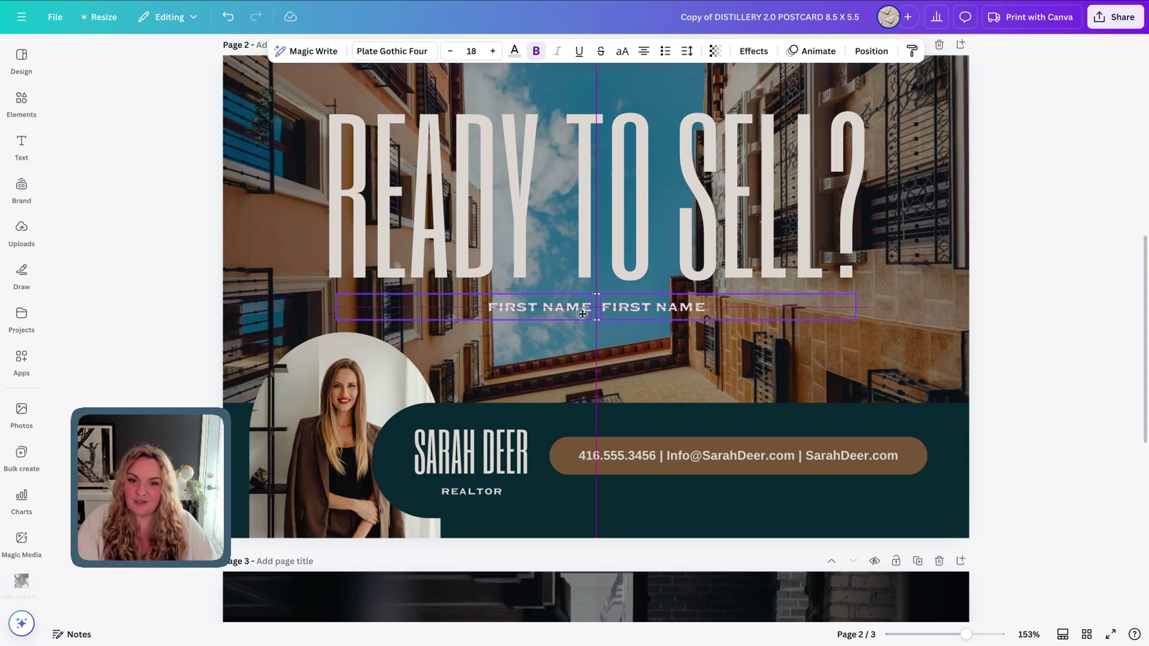
left_click_drag(582, 313, 582, 313)
Make the right box read LAST NAME and drop the headline's question mark, leaving READY TO SELL
left_click(634, 311)
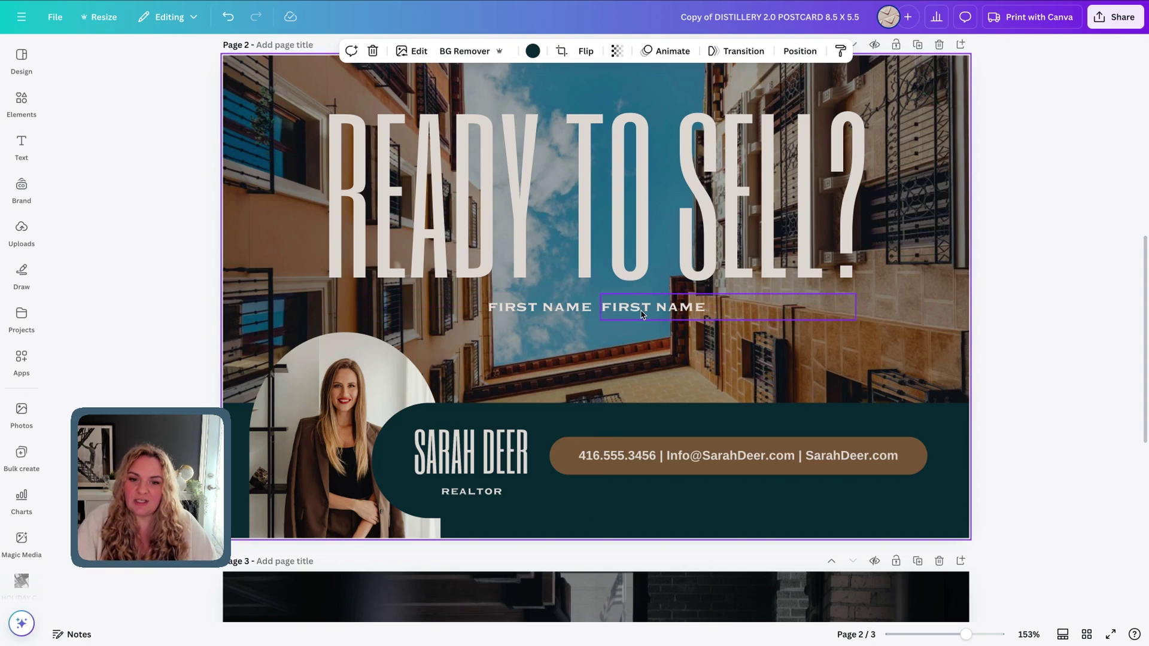
double_click(641, 315)
type("K")
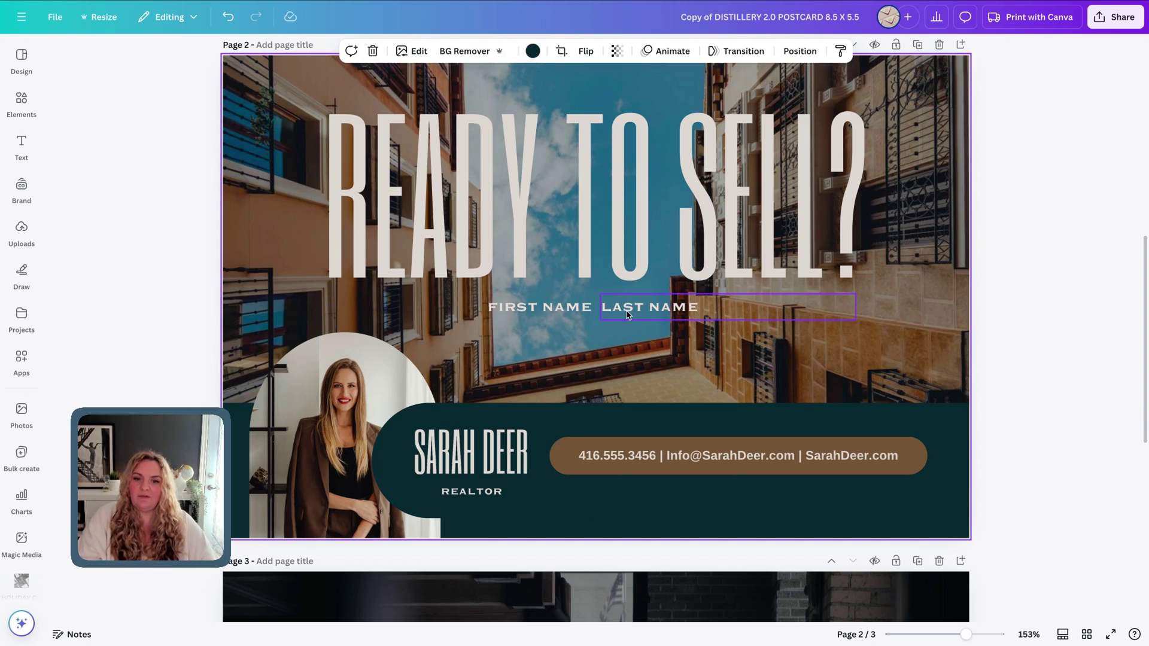
left_click(652, 309)
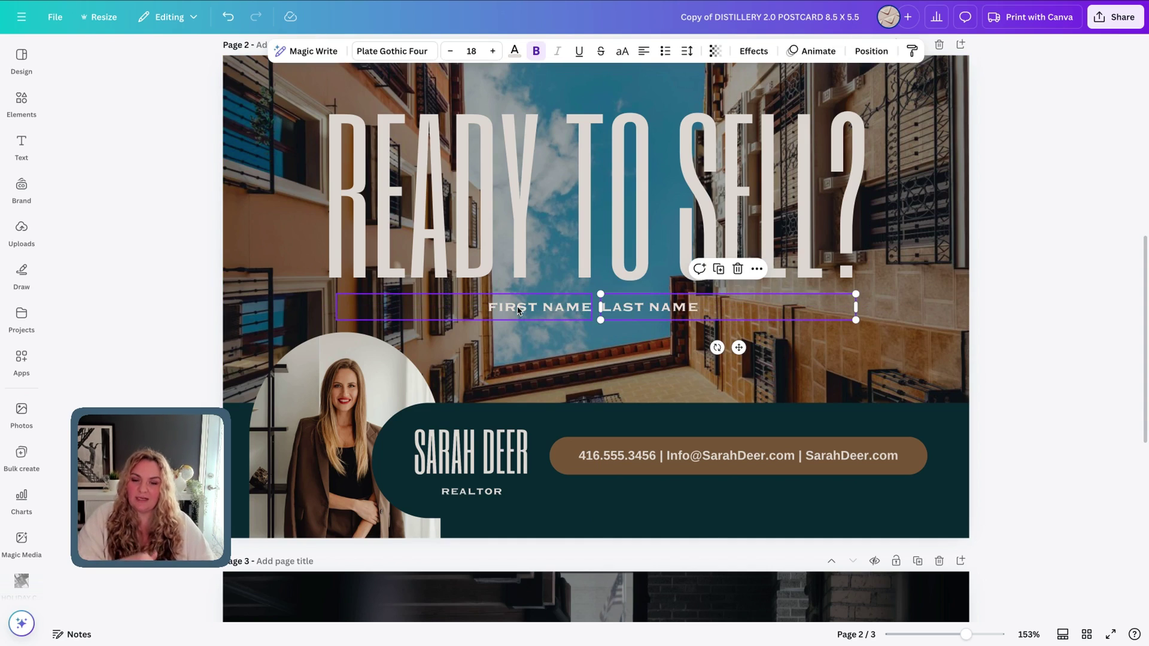
left_click(859, 174)
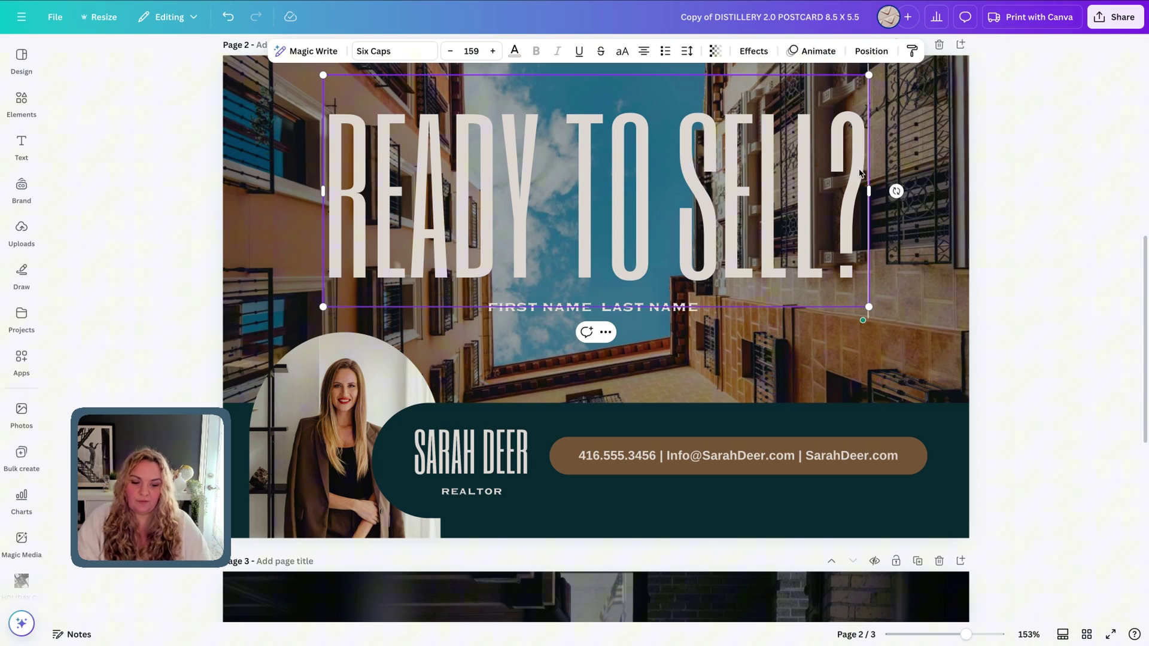
key("ctrl+z")
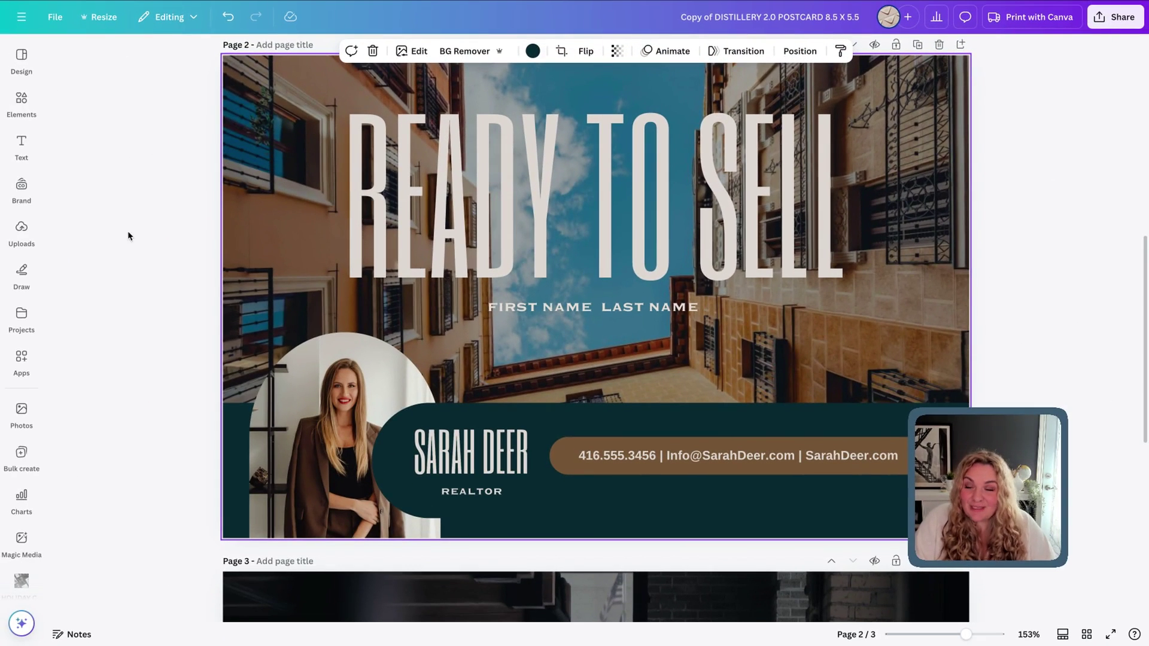
Find the Bulk create app under Apps and choose to enter data manually
left_click(21, 358)
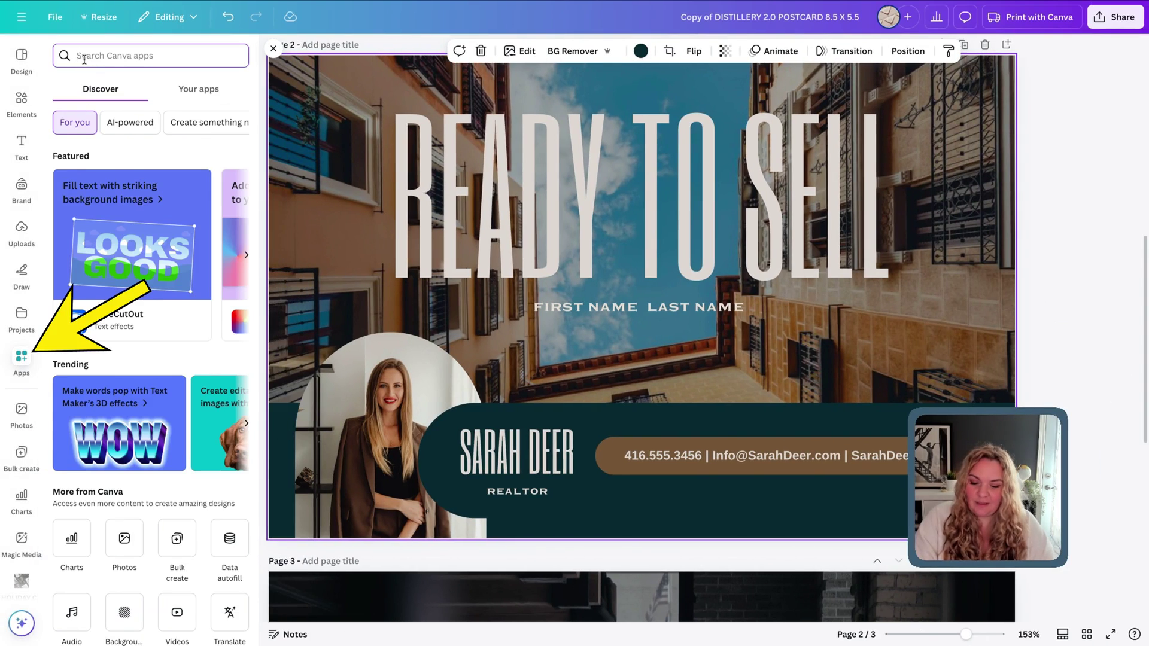
type("bulk create")
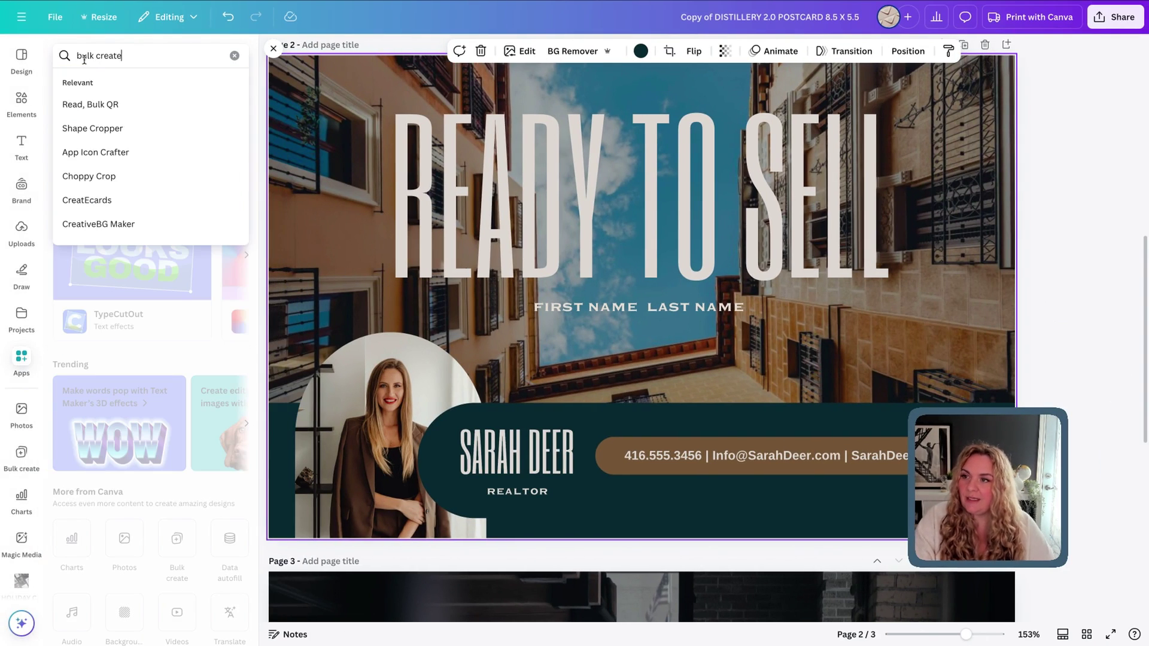
key("Return")
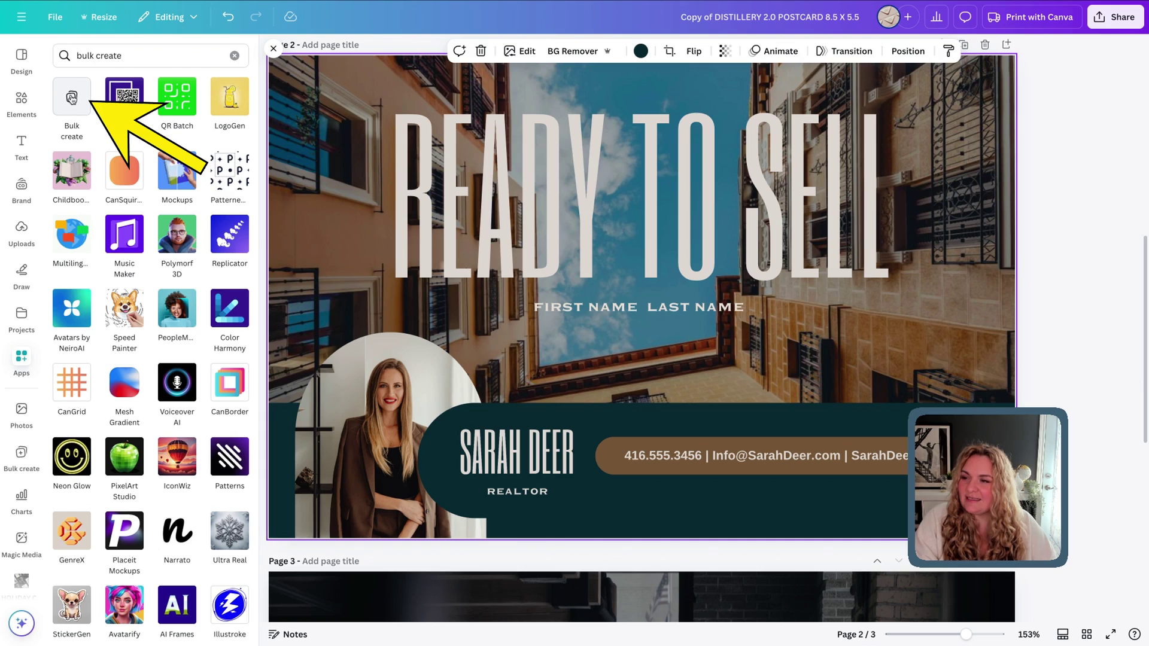
left_click(71, 97)
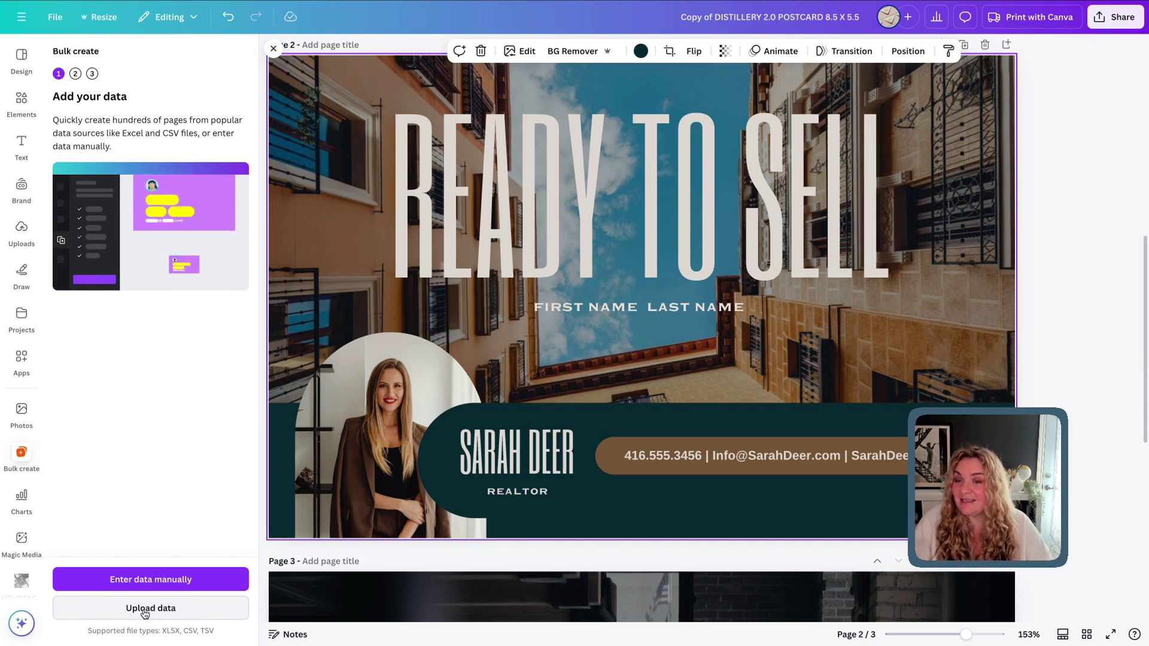
left_click(150, 579)
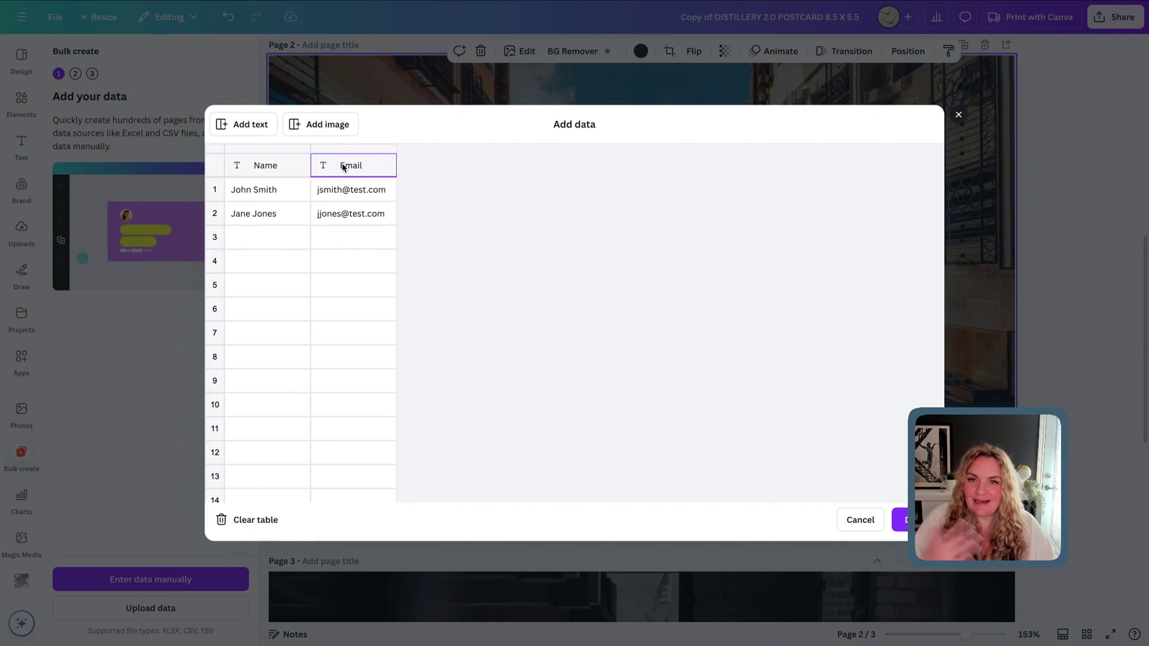
right_click(377, 170)
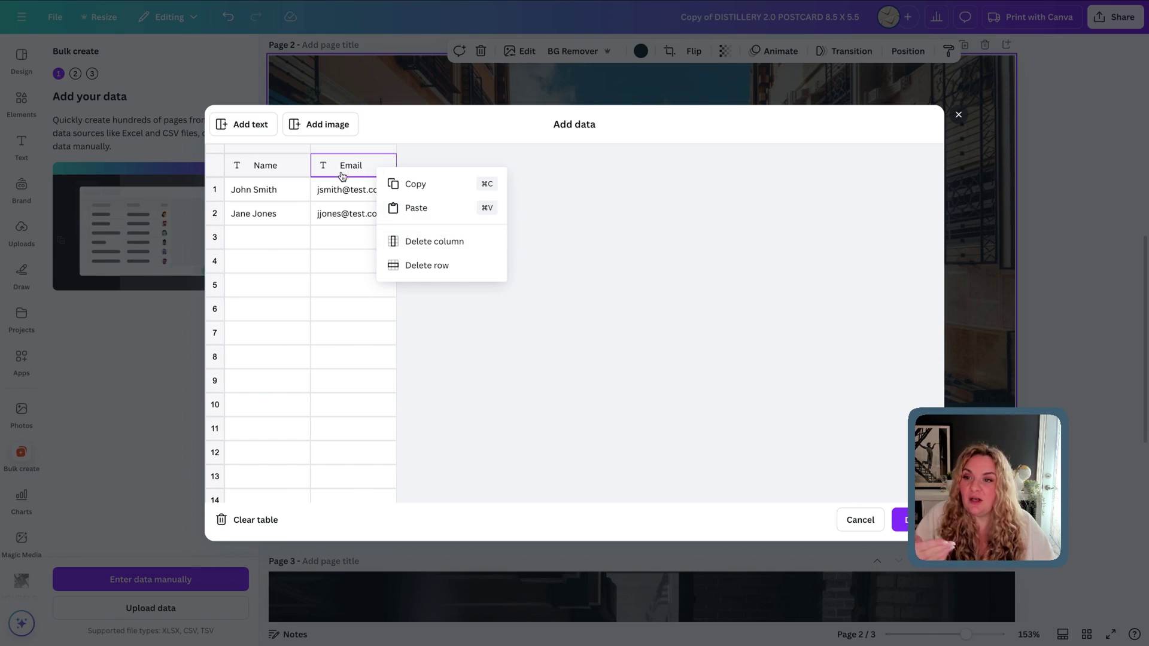
left_click(354, 168)
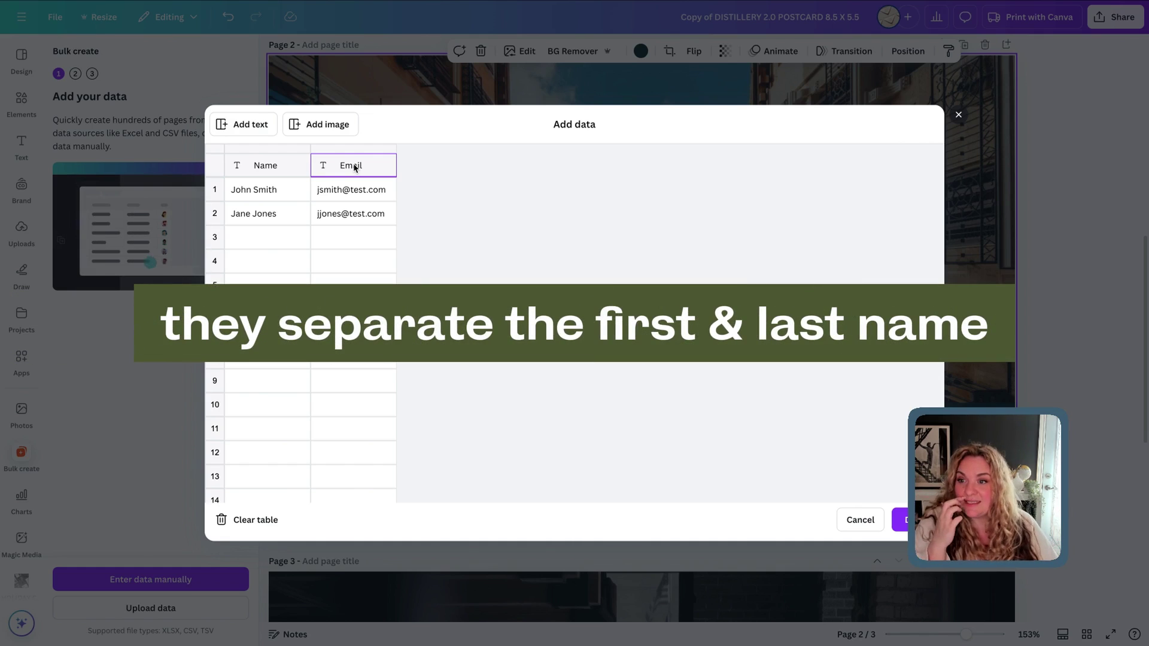
Rename the Name and Email column headers to First Name and Last Name
left_click(263, 191)
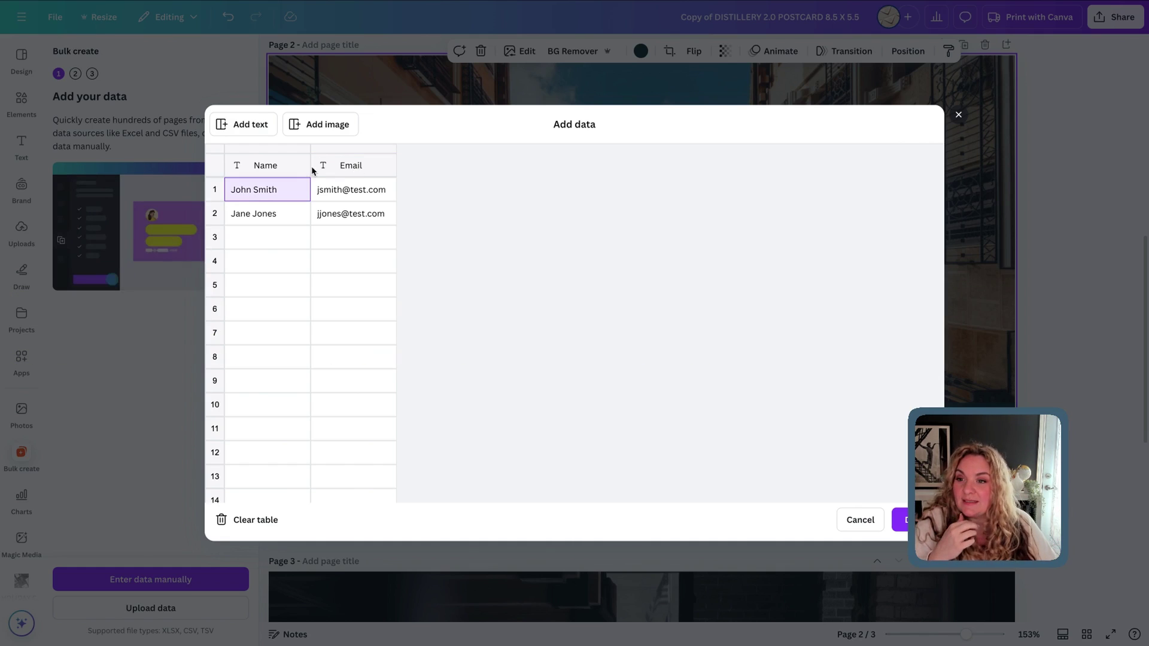
left_click(278, 168)
key("ctrl+a")
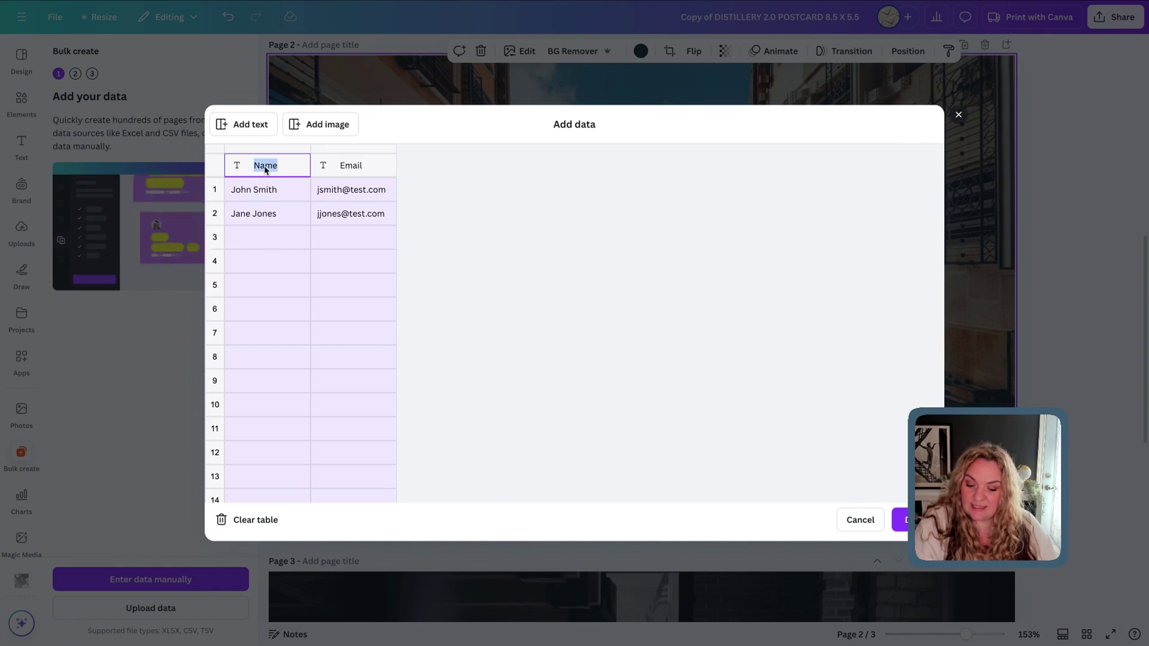
type("first name")
left_click(344, 169)
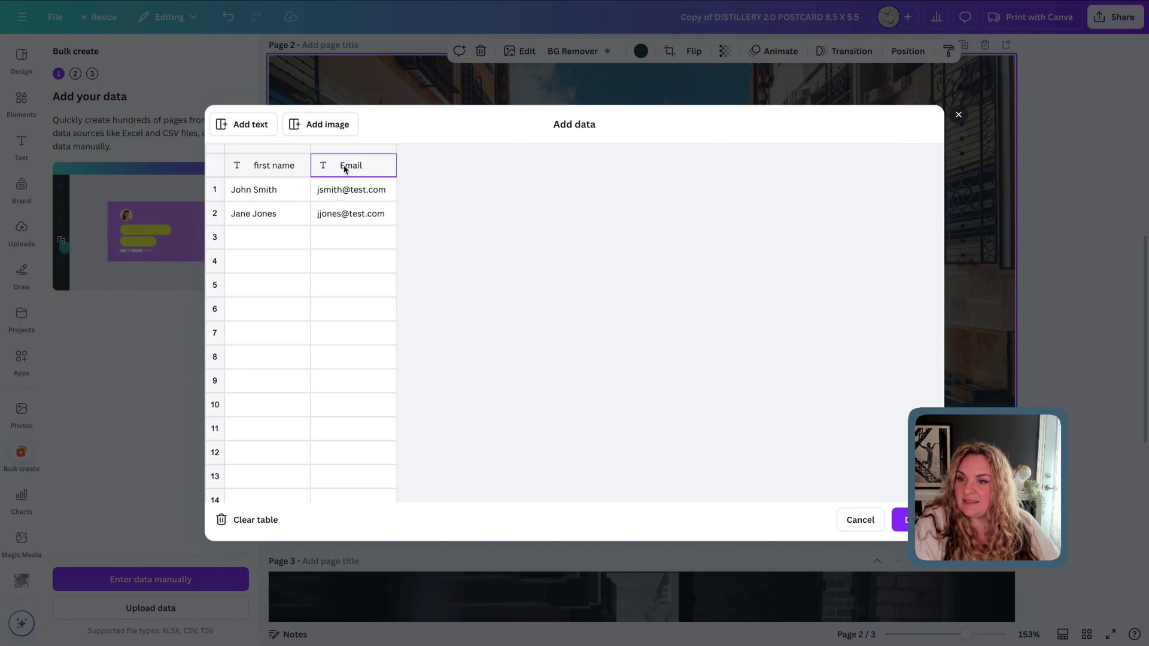
key("ctrl+a")
type("Last Name")
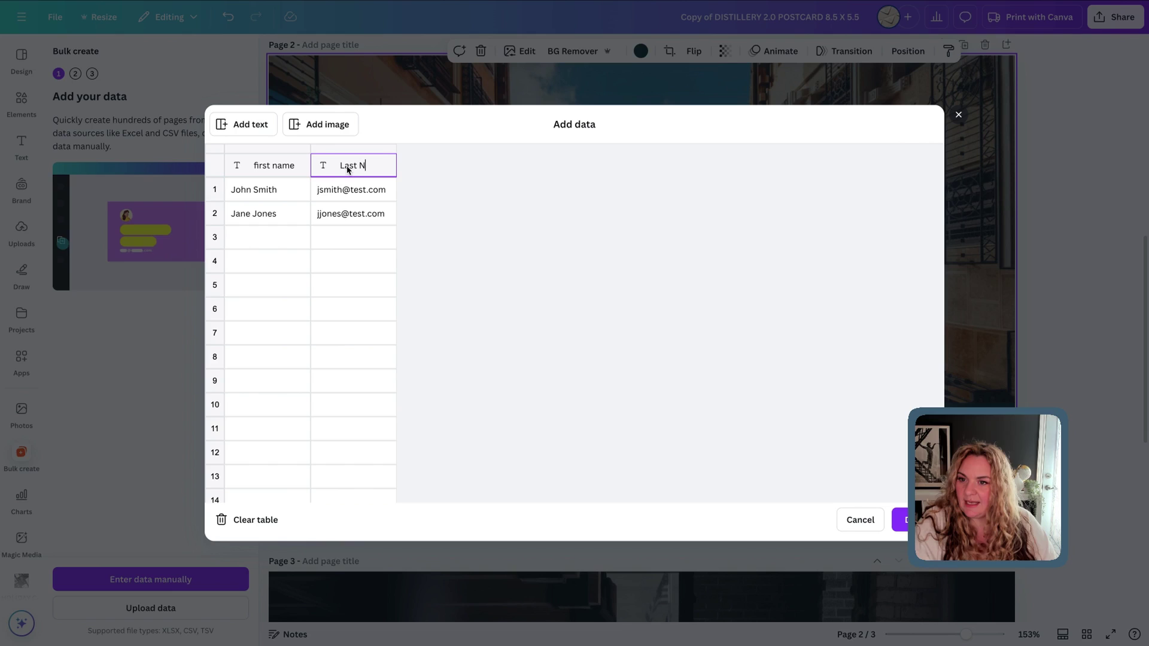
Type each person's first and last name into the rows and confirm with Done
left_click(266, 190)
type("JOhn")
key("BackSpace")
key("BackSpace")
key("BackSpace")
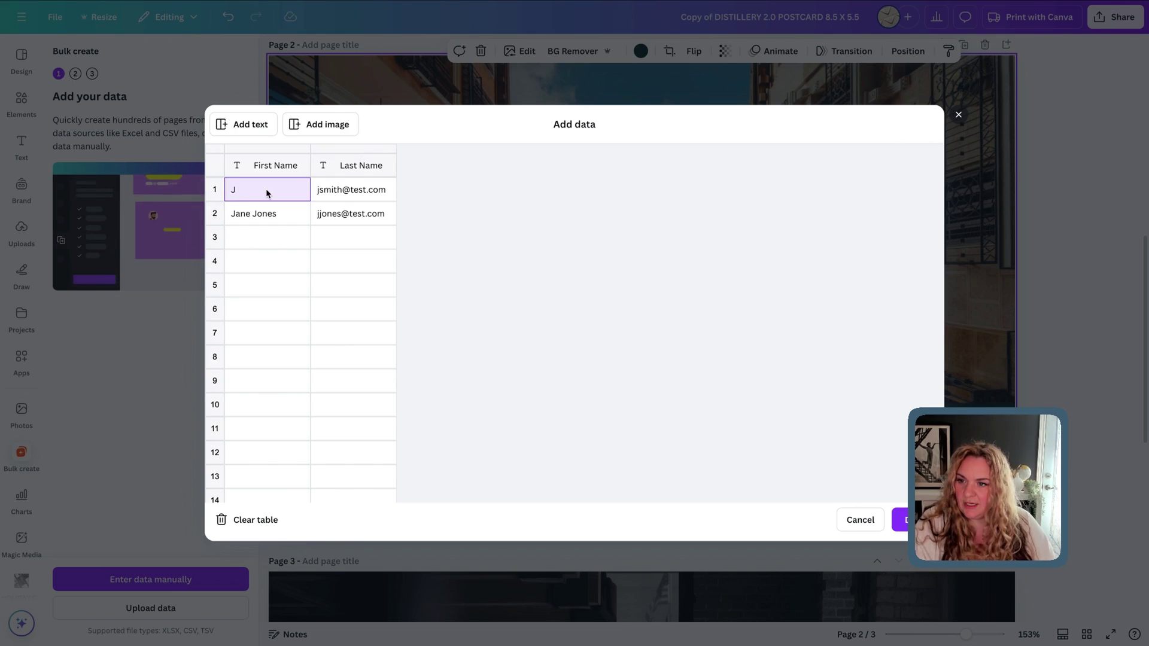
type("ohn")
left_click(318, 191)
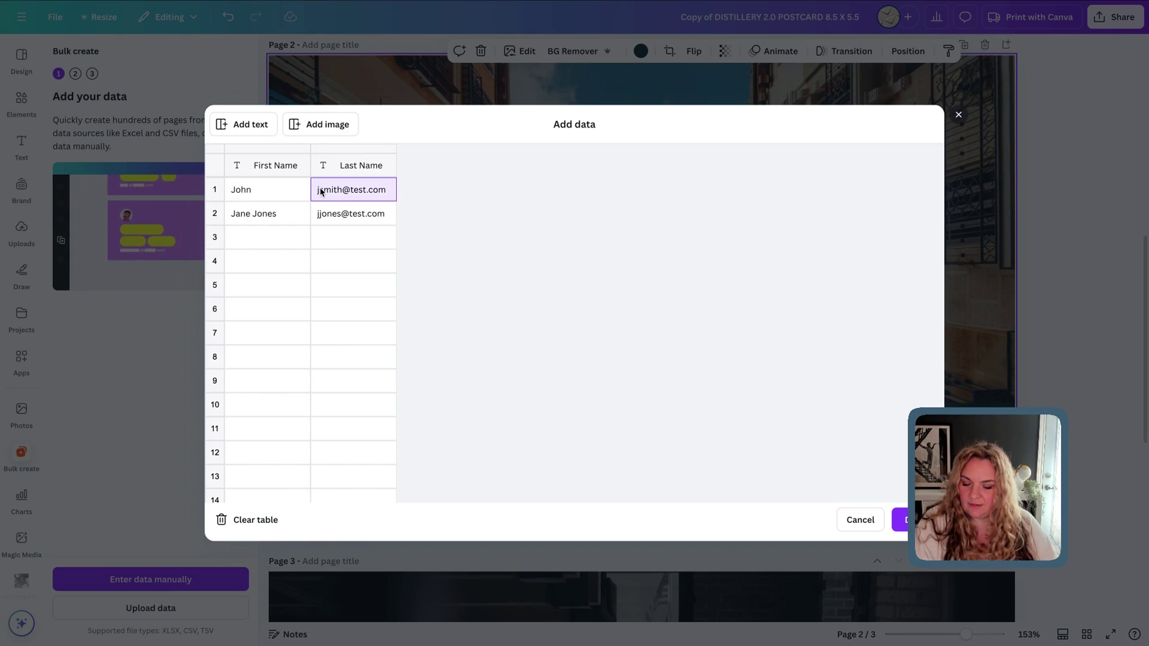
type("Smith")
left_click(274, 214)
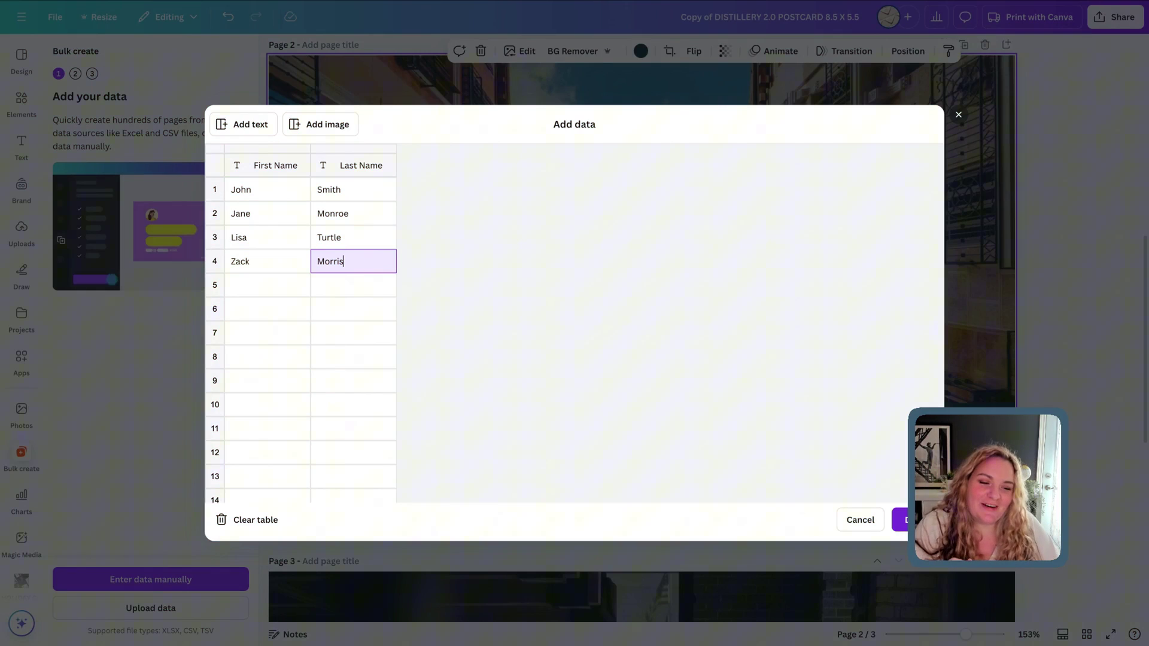
left_click(907, 519)
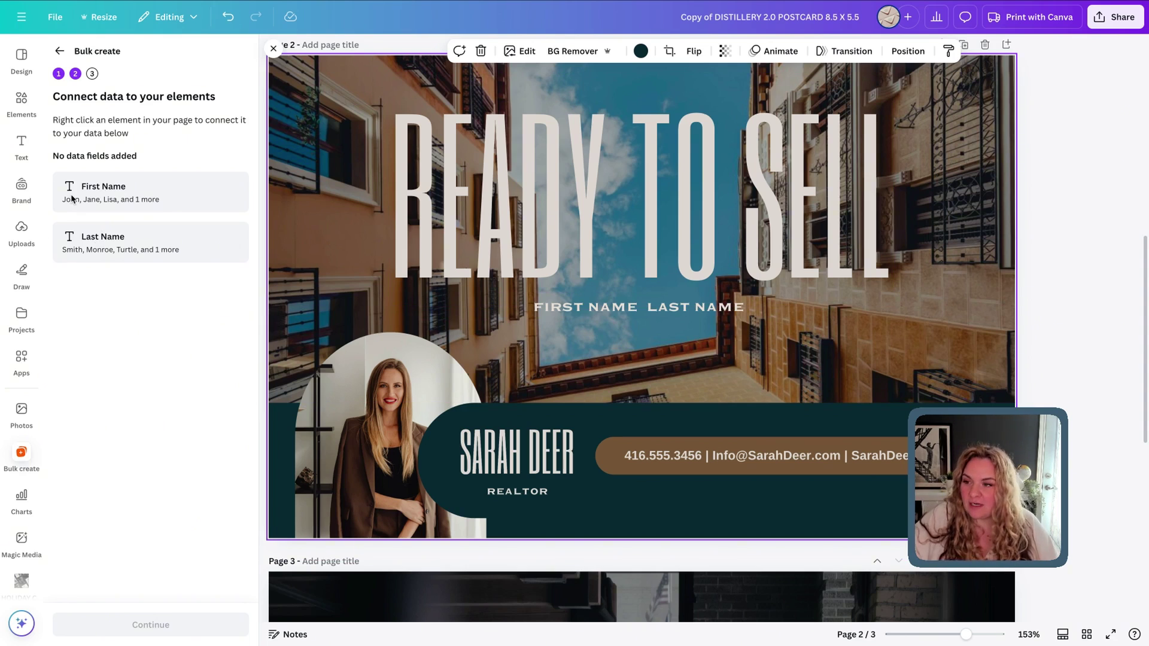
Connect the FIRST NAME text to the First Name data field
left_click(569, 310)
right_click(569, 310)
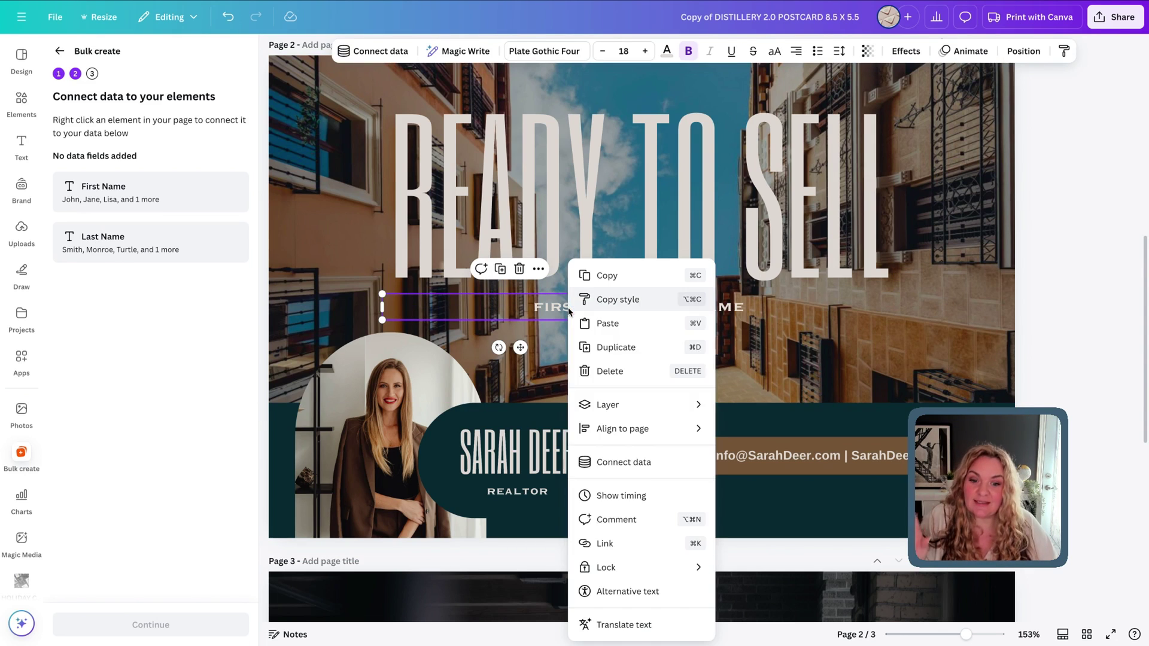
left_click(622, 464)
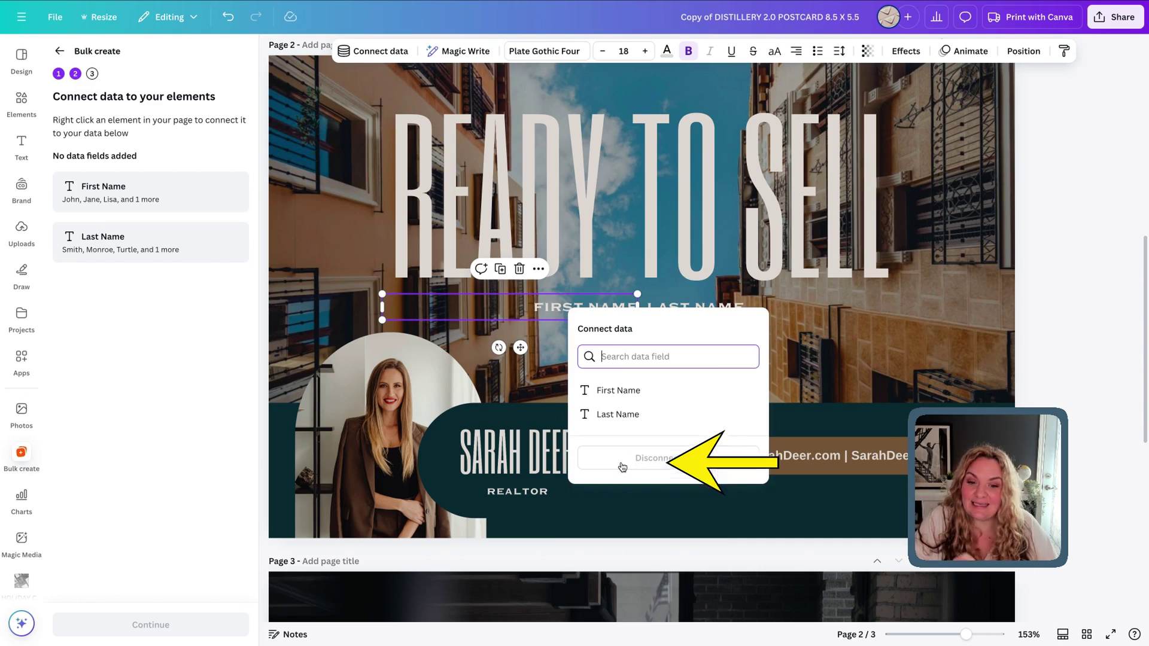
left_click(608, 392)
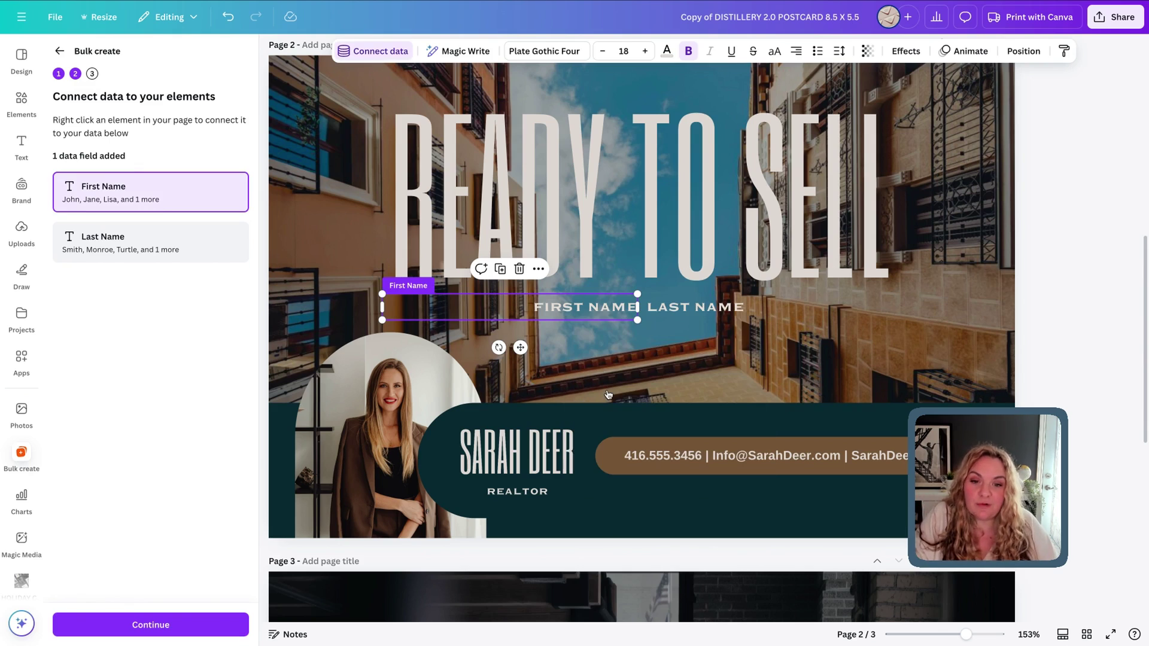
Connect the LAST NAME text to the Last Name data field
right_click(668, 309)
left_click(700, 462)
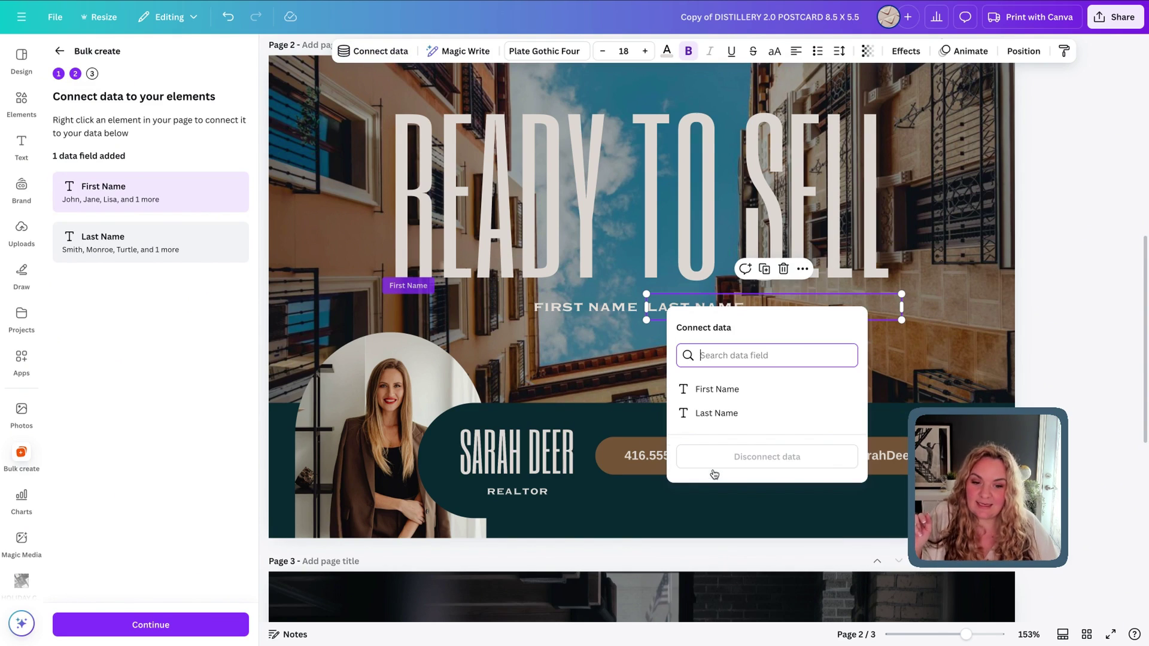
left_click(714, 412)
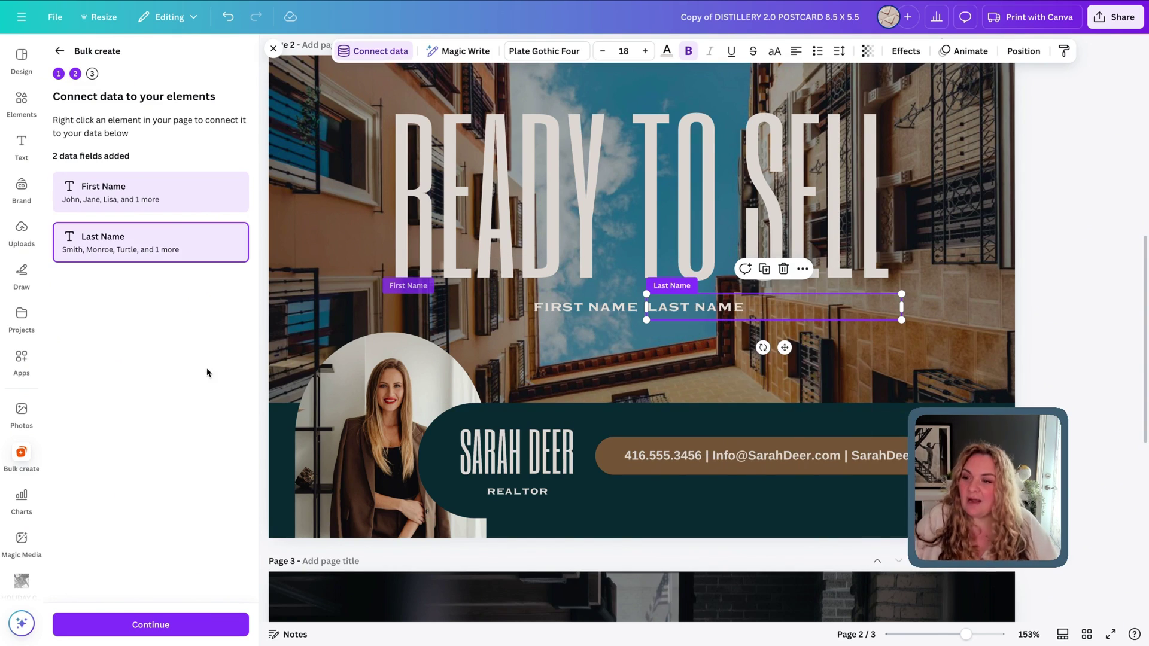
Apply the data with all rows checked and generate the 4 designs
left_click(151, 624)
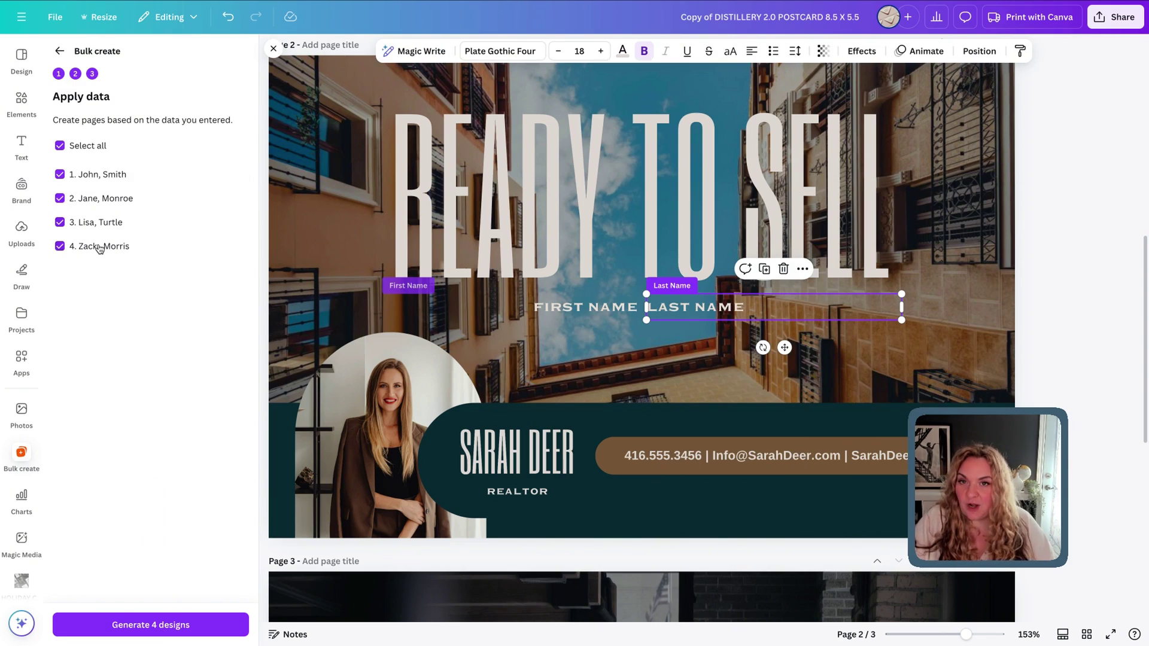
left_click(144, 625)
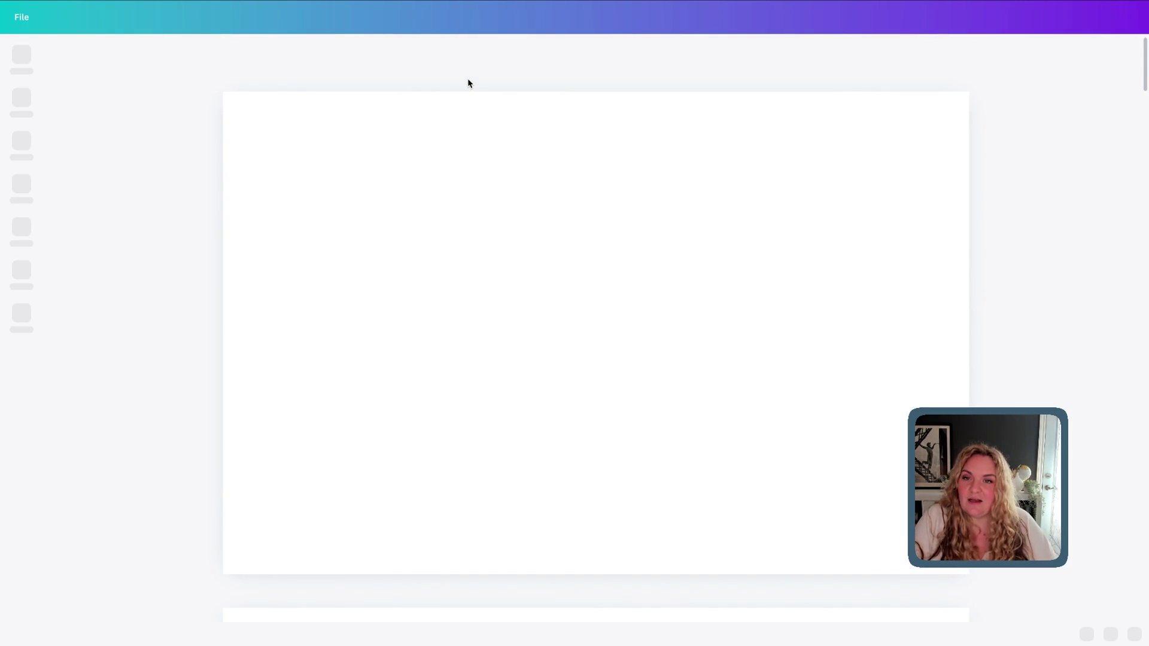
Scroll through the generated pages, then switch to Grid view to see all 12
scroll(560, 354, "down", 10)
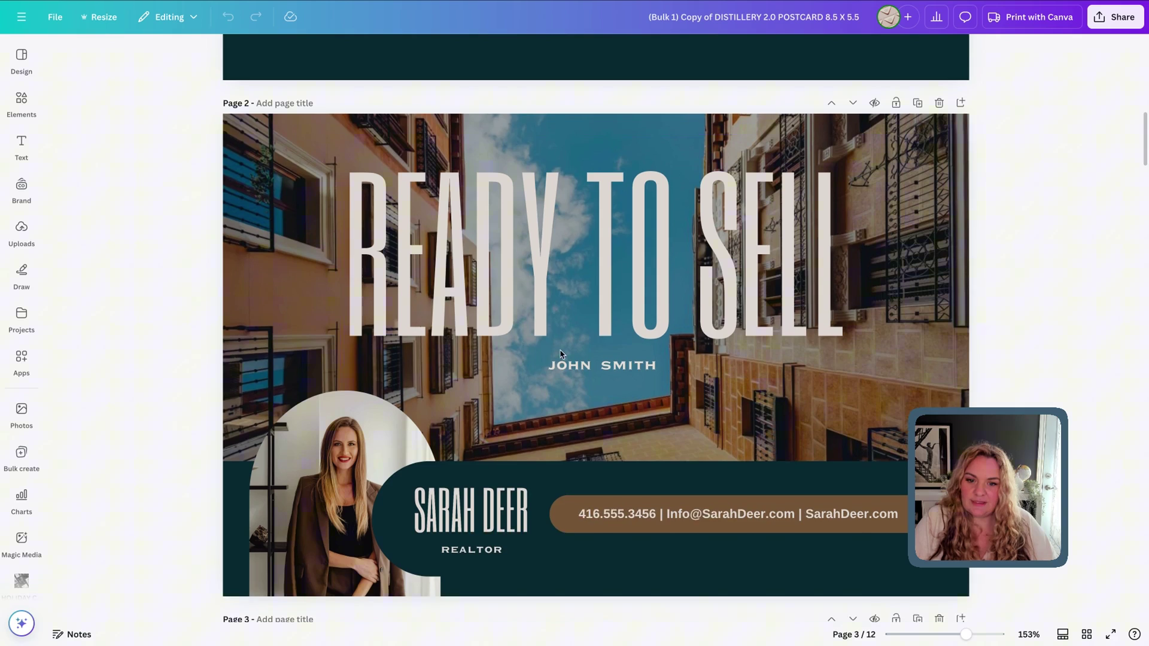
scroll(561, 354, "down", 20)
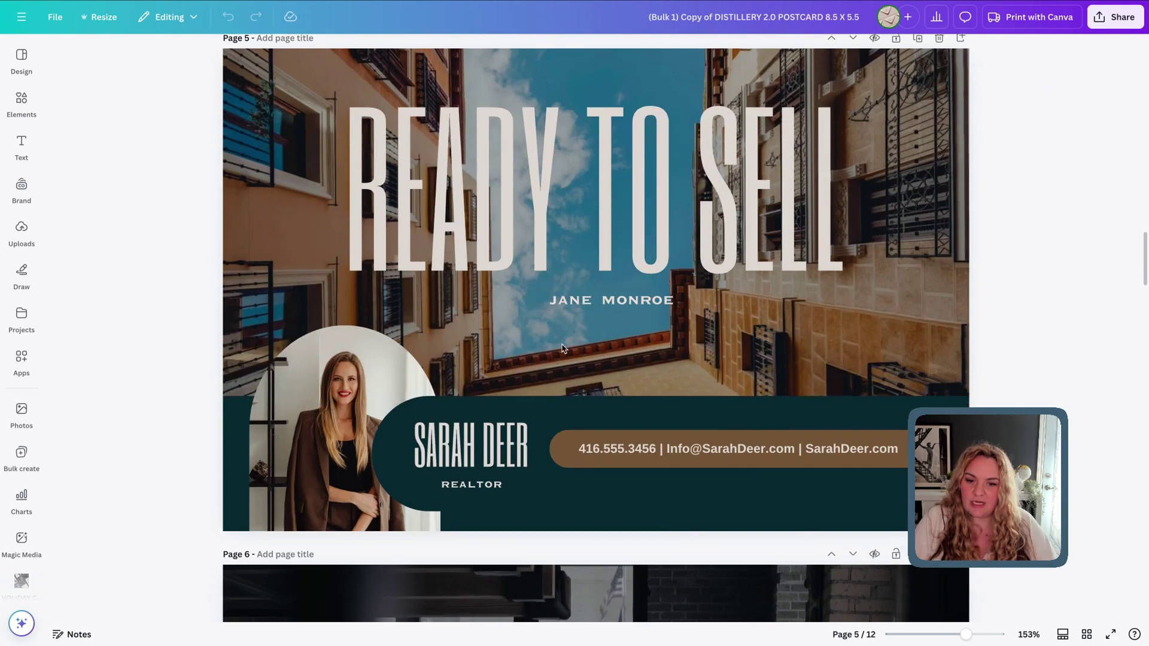
left_click(1087, 634)
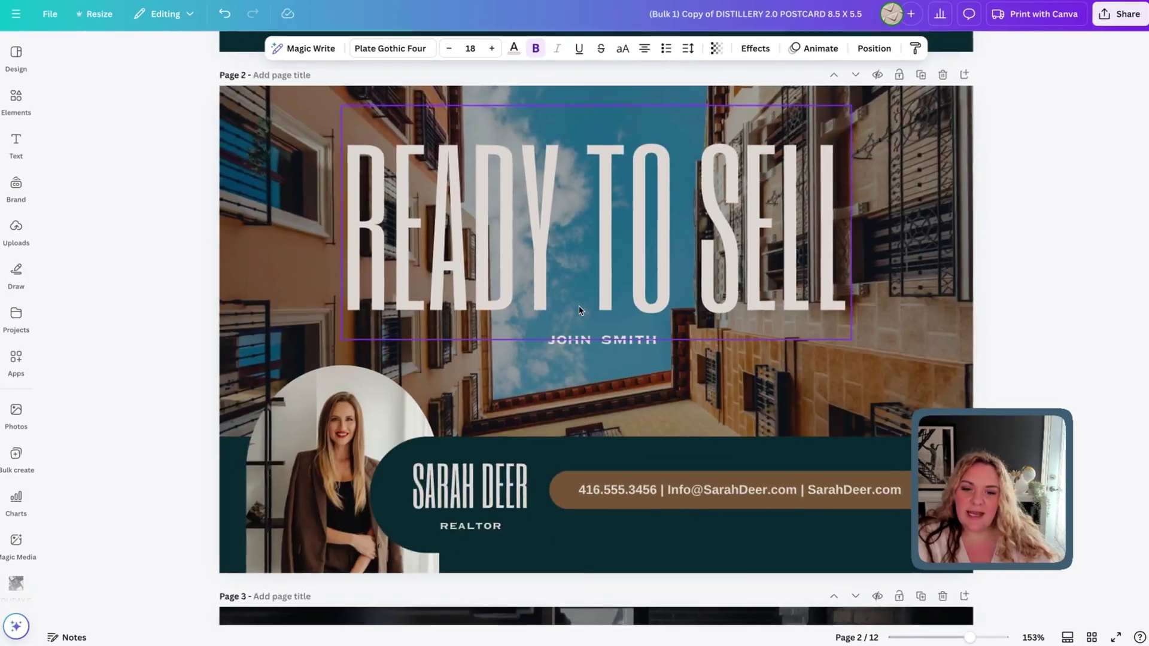
Scroll down through the generated postcards to page 8's personalised READY TO SELL card
scroll(577, 315, "down", 2)
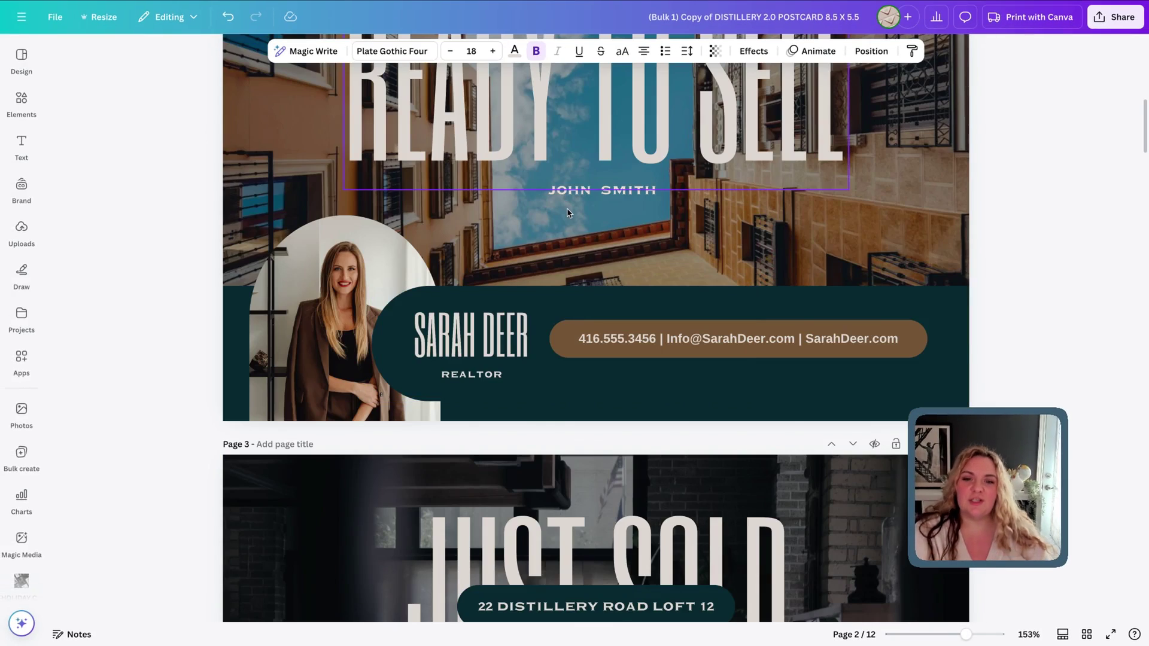
scroll(598, 197, "down", 8)
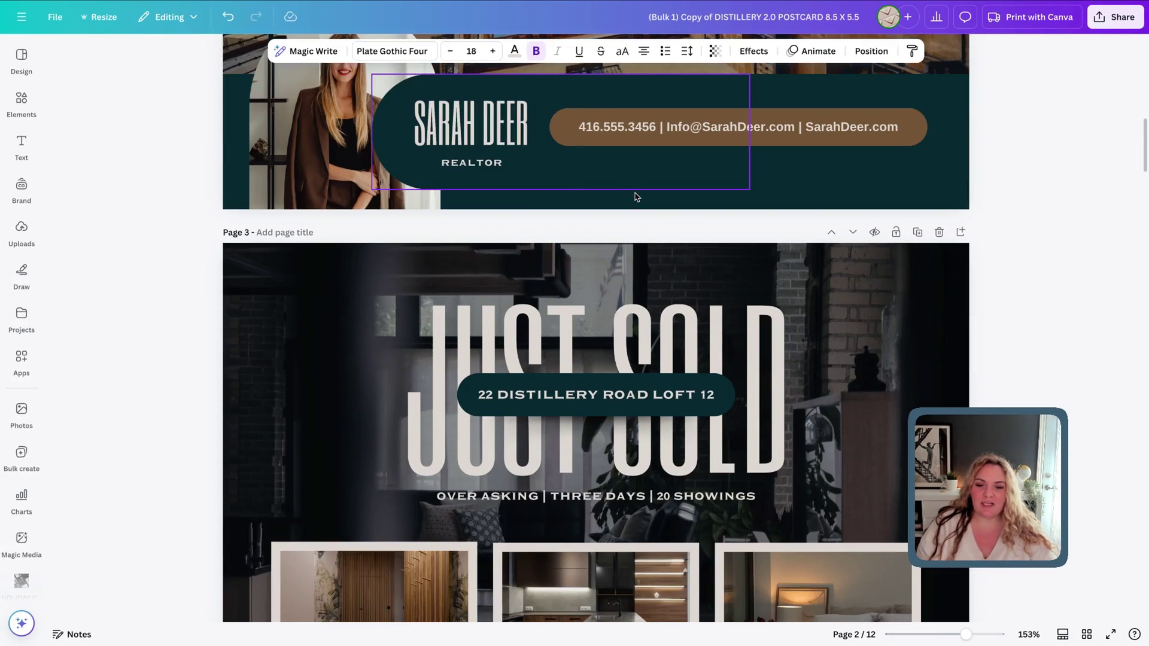
scroll(578, 249, "down", 7)
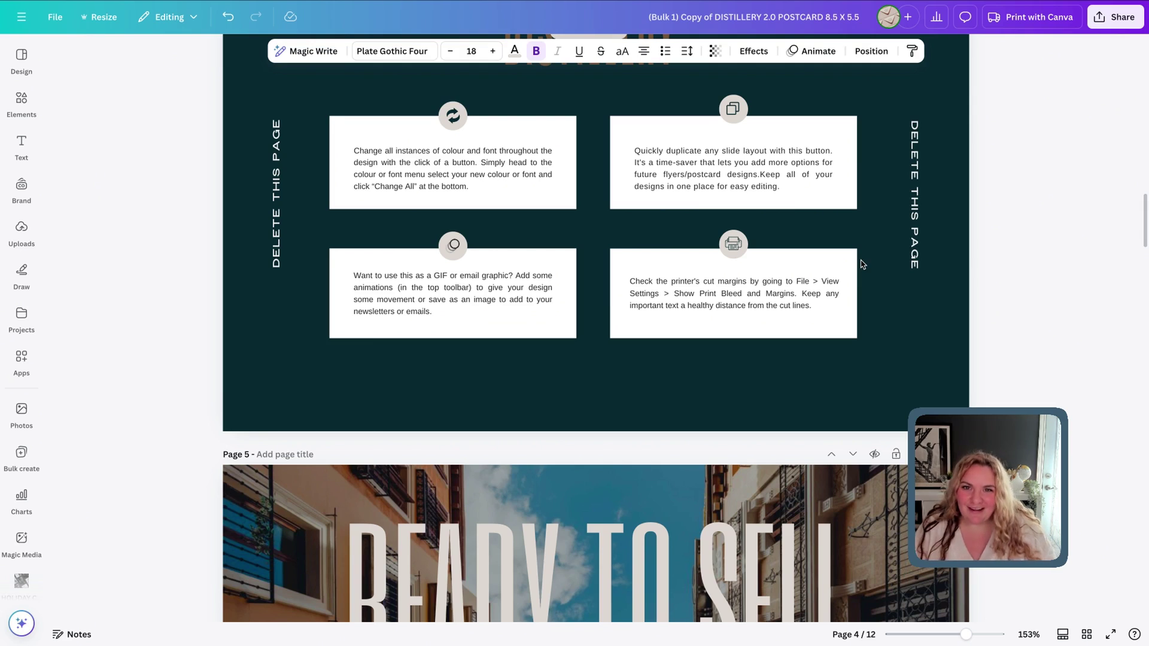
scroll(862, 264, "down", 3)
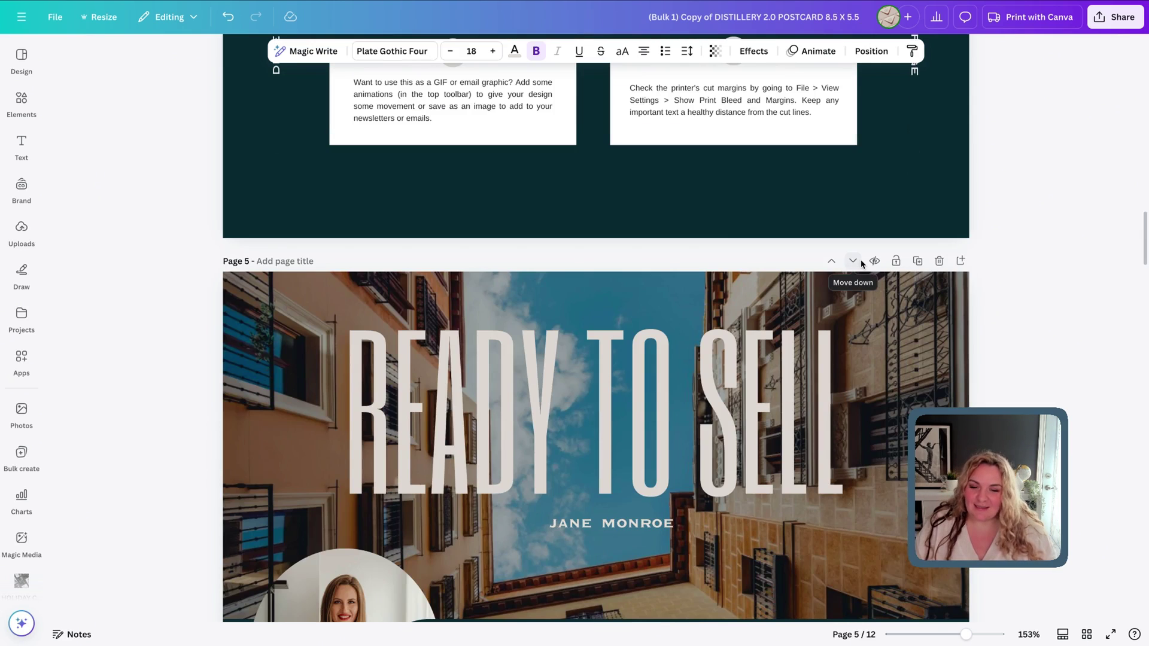
scroll(862, 264, "down", 2)
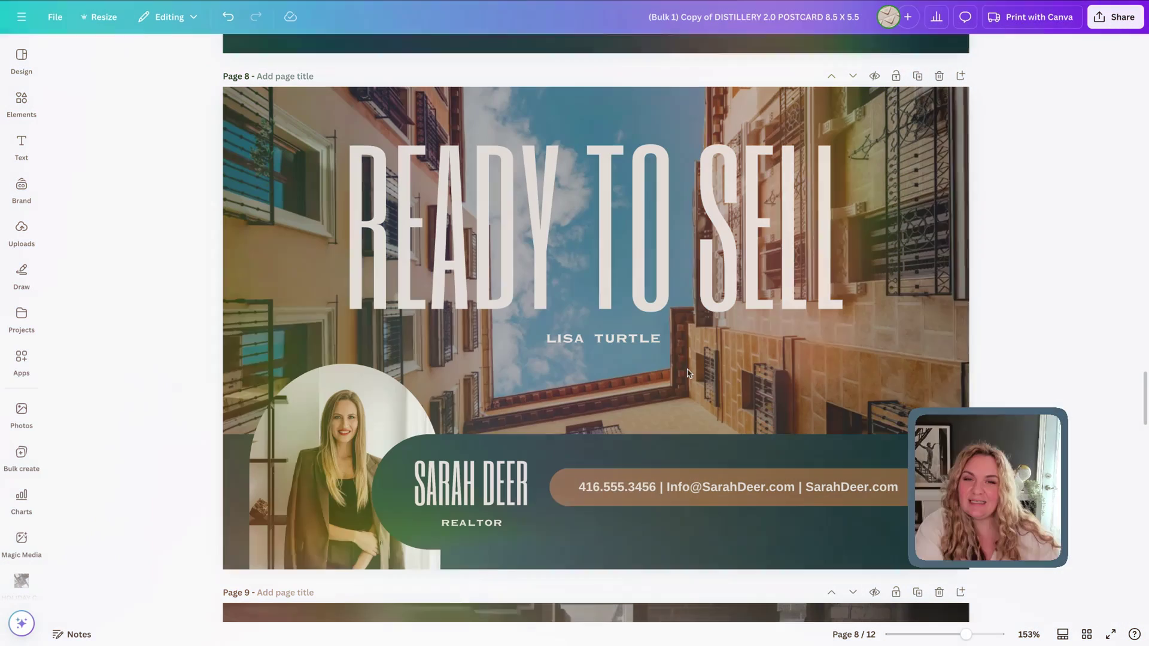
scroll(687, 373, "down", 1)
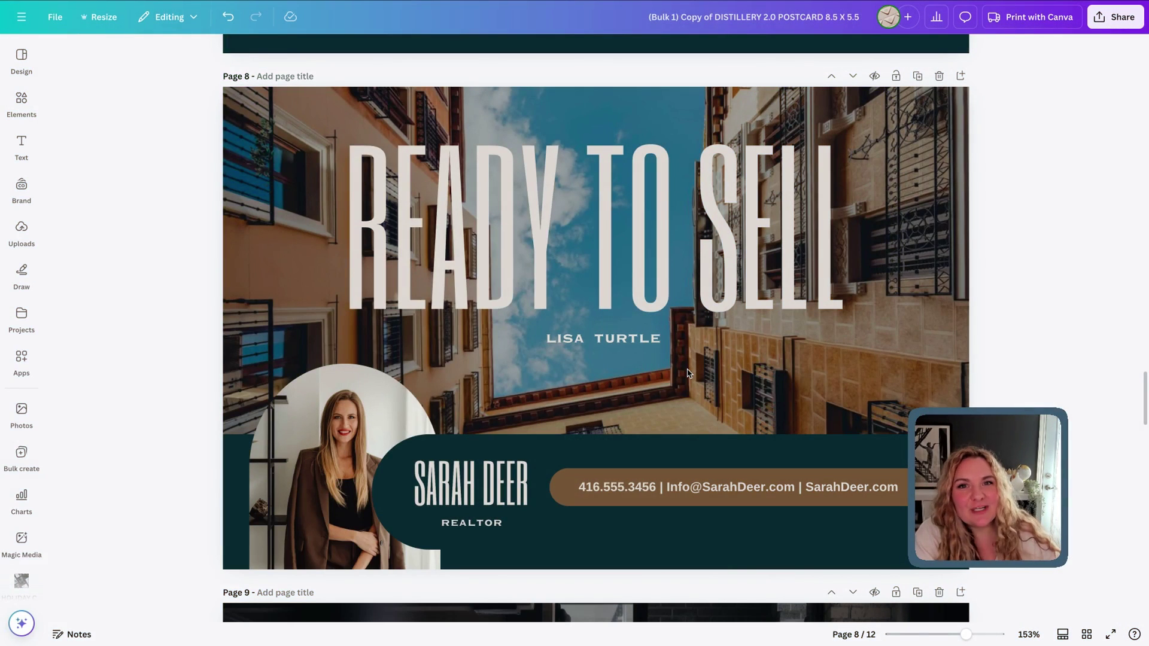